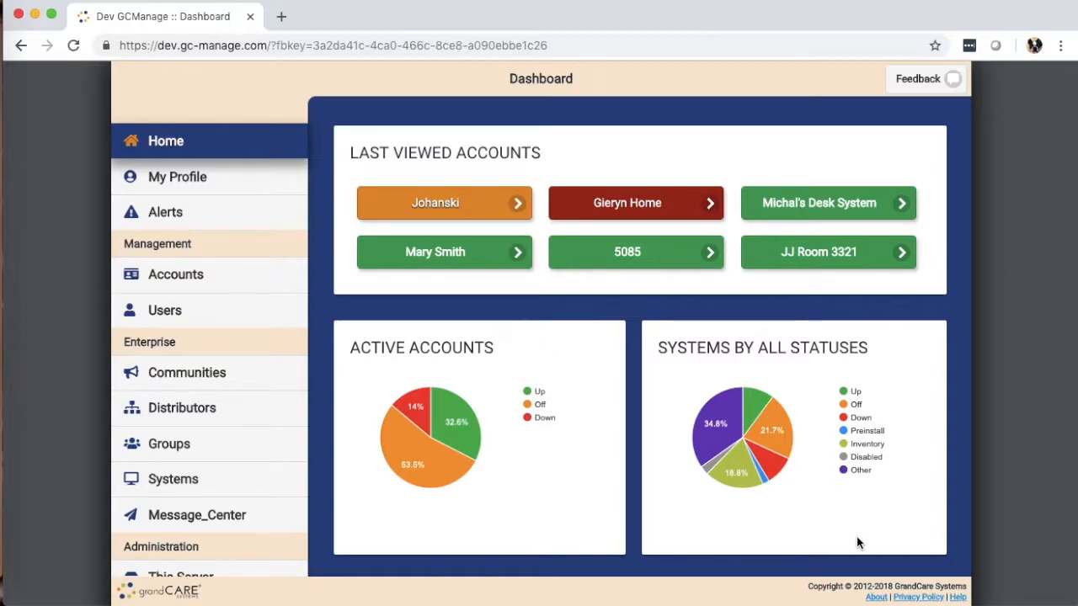
Open the Groups page and browse the list of existing groups
{"action": "left_click", "coordinate": [173, 450]}
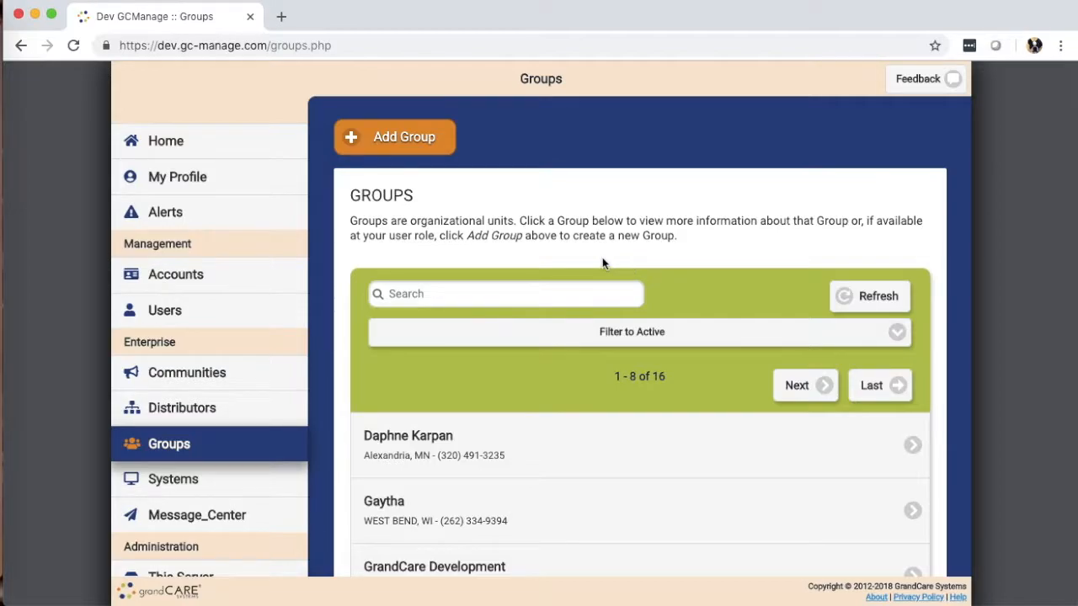
{"action": "scroll", "coordinate": [613, 261], "scroll_direction": "down", "scroll_amount": 5}
{"action": "scroll", "coordinate": [611, 277], "scroll_direction": "down", "scroll_amount": 3}
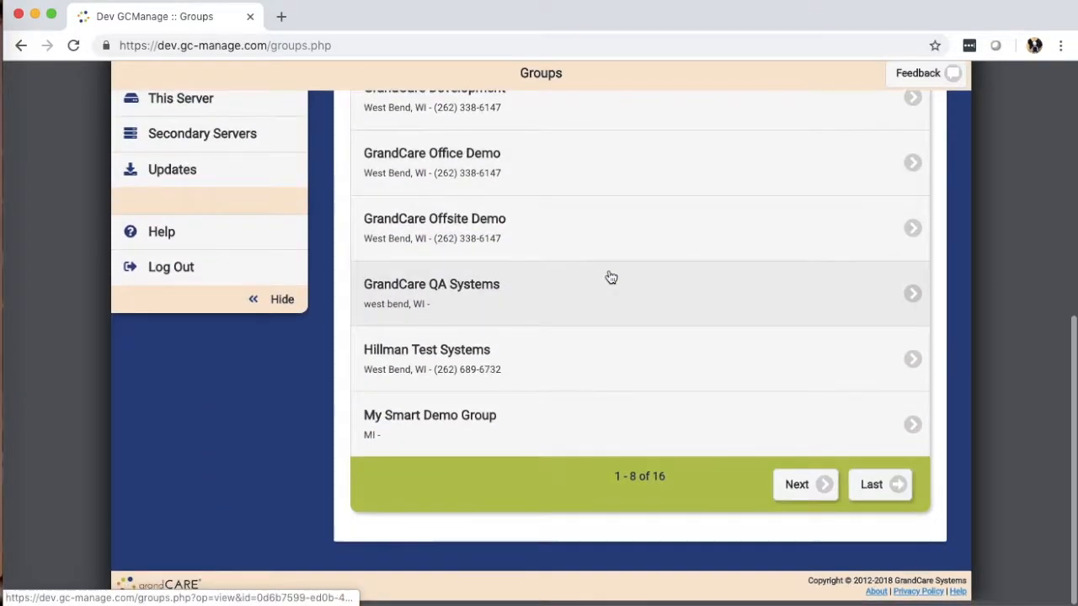
{"action": "scroll", "coordinate": [609, 274], "scroll_direction": "up", "scroll_amount": 8}
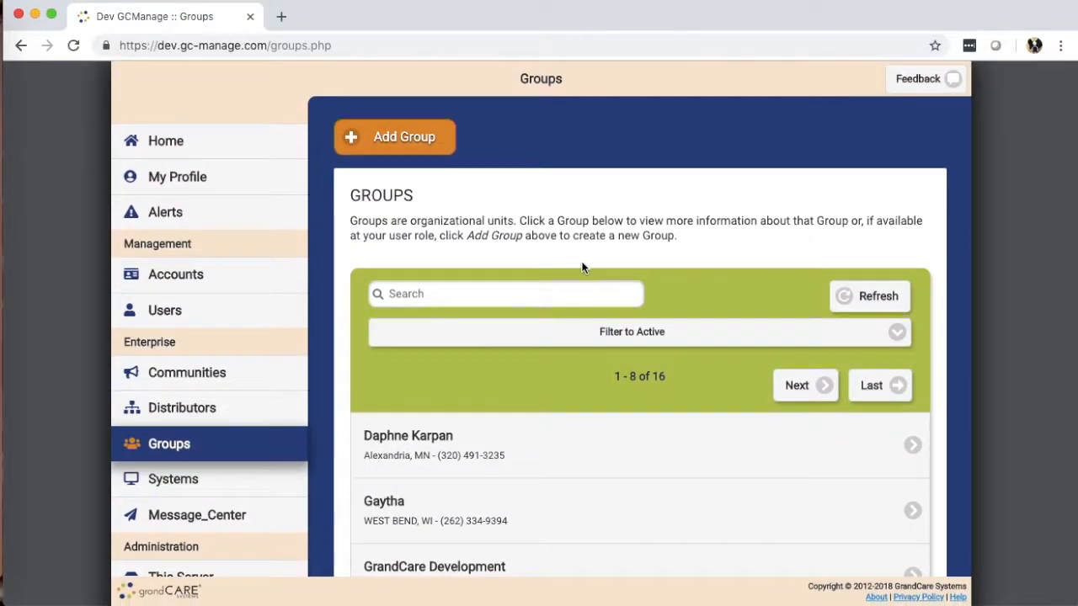
Open the first group in the list and review its contact details, notification settings and parent distributor
{"action": "left_click", "coordinate": [587, 449]}
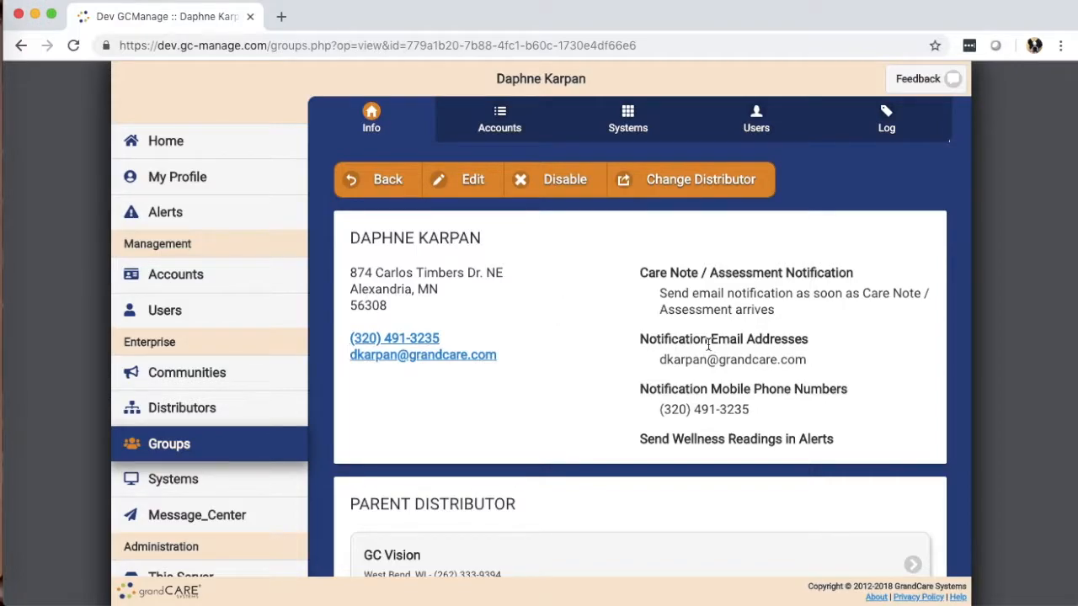
{"action": "left_click_drag", "start_coordinate": [658, 354], "coordinate": [819, 364]}
{"action": "left_click", "coordinate": [813, 356]}
{"action": "scroll", "coordinate": [618, 372], "scroll_direction": "down", "scroll_amount": 3}
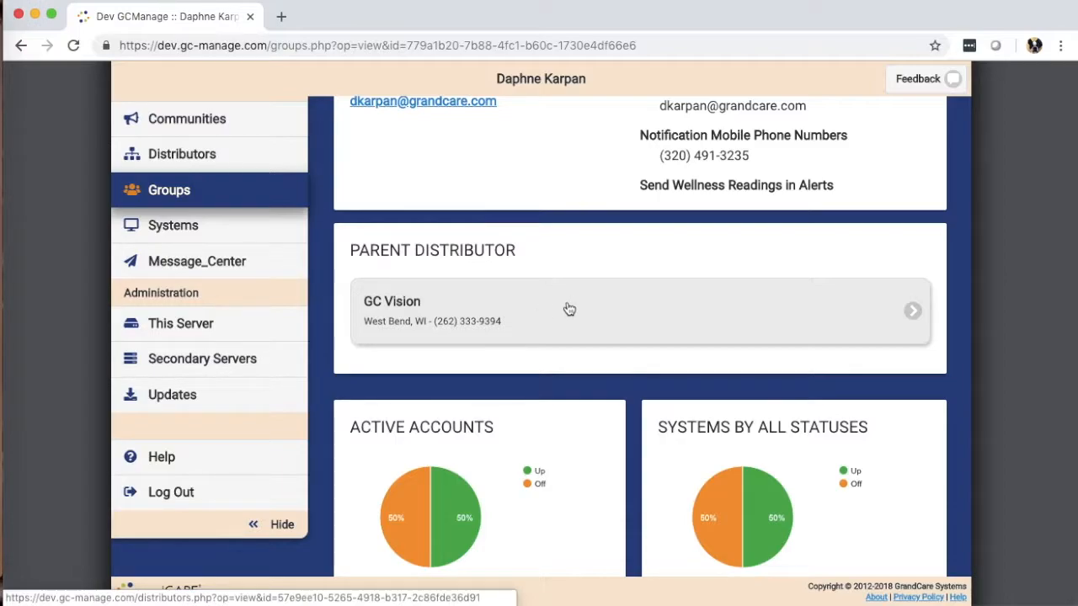
{"action": "scroll", "coordinate": [497, 244], "scroll_direction": "up", "scroll_amount": 3}
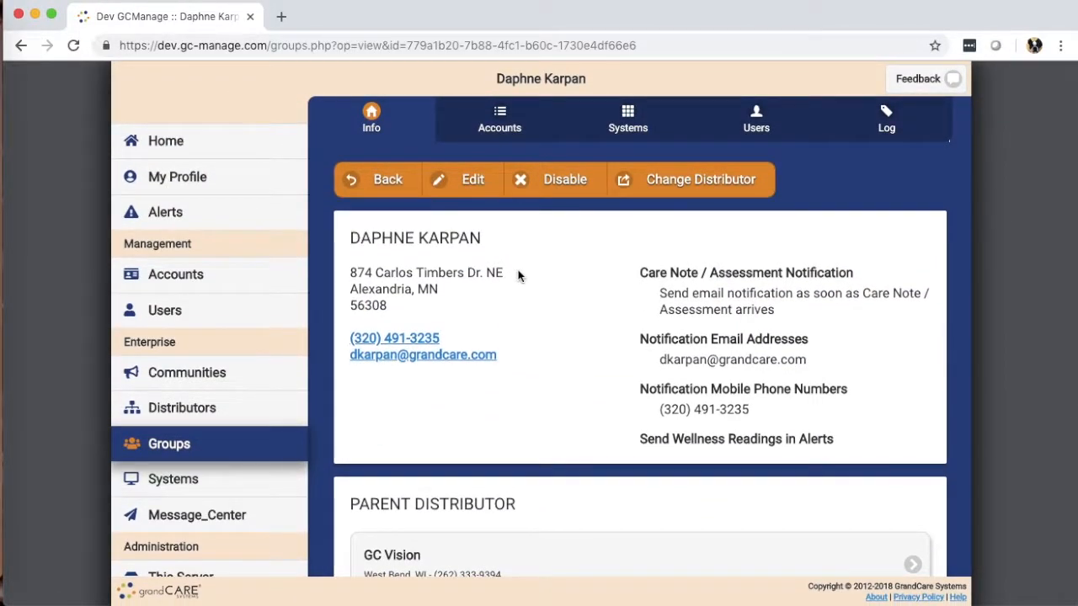
Return to the groups list and start adding a new group
{"action": "left_click", "coordinate": [383, 180]}
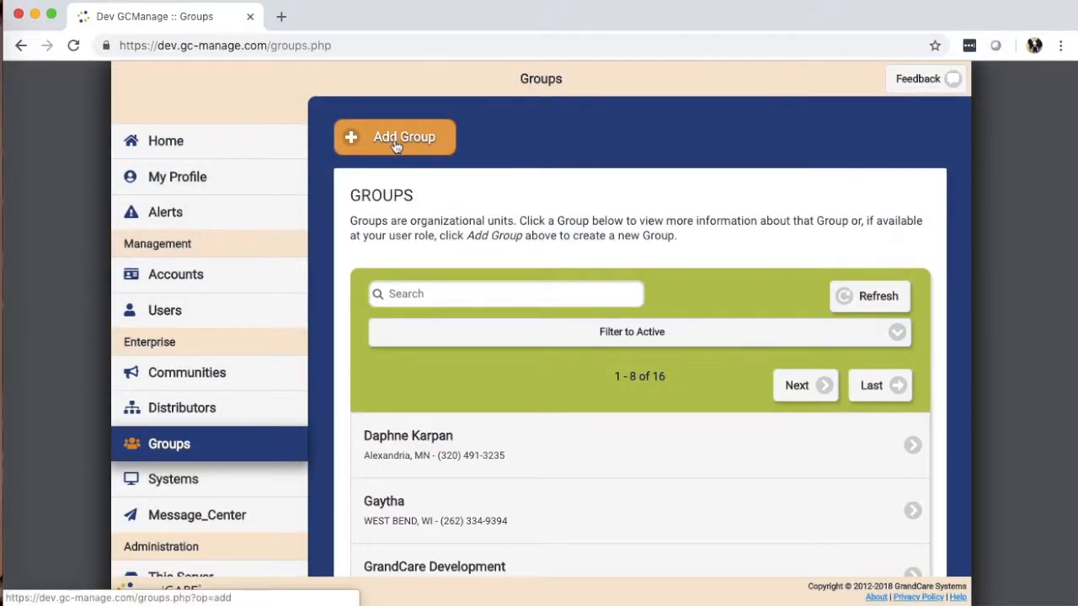
{"action": "left_click", "coordinate": [394, 141]}
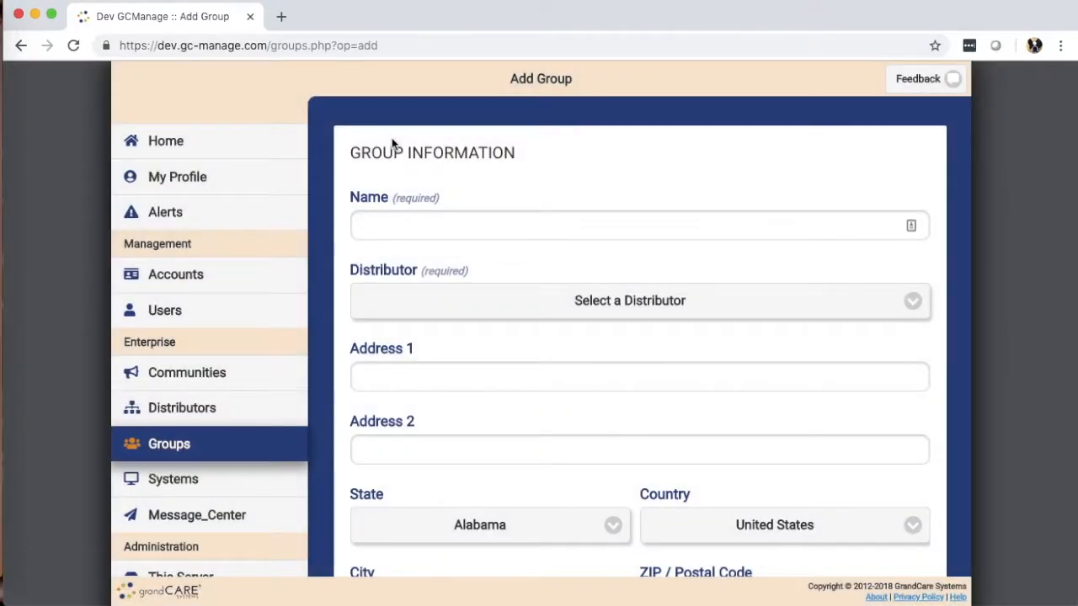
Autofill the group's address details from a saved browser entry and name the group Assisted Living Group
{"action": "left_click", "coordinate": [431, 228]}
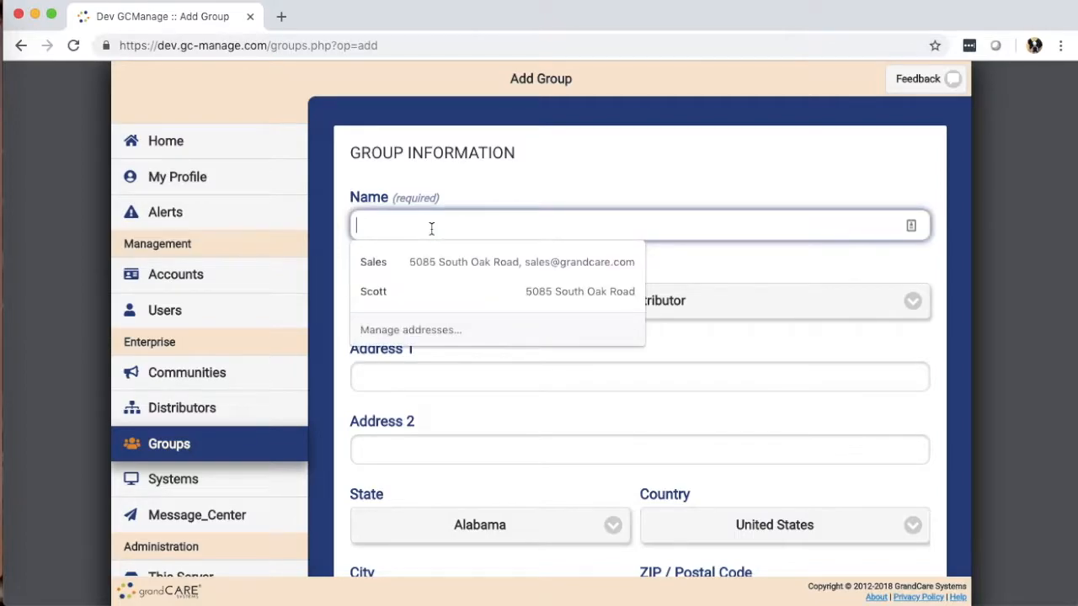
{"action": "left_click", "coordinate": [382, 292]}
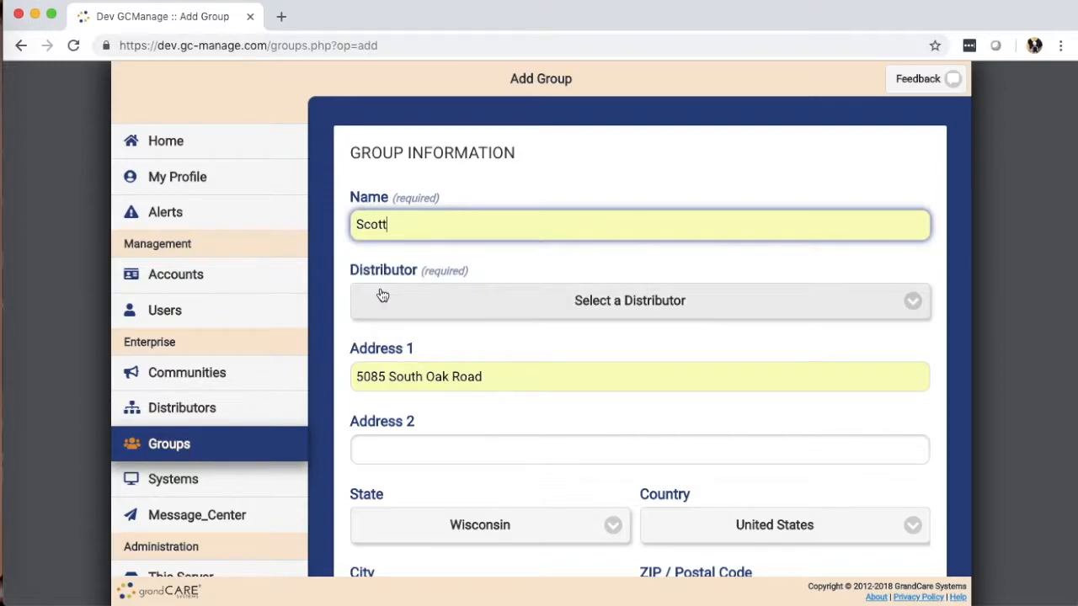
{"action": "double_click", "coordinate": [402, 224]}
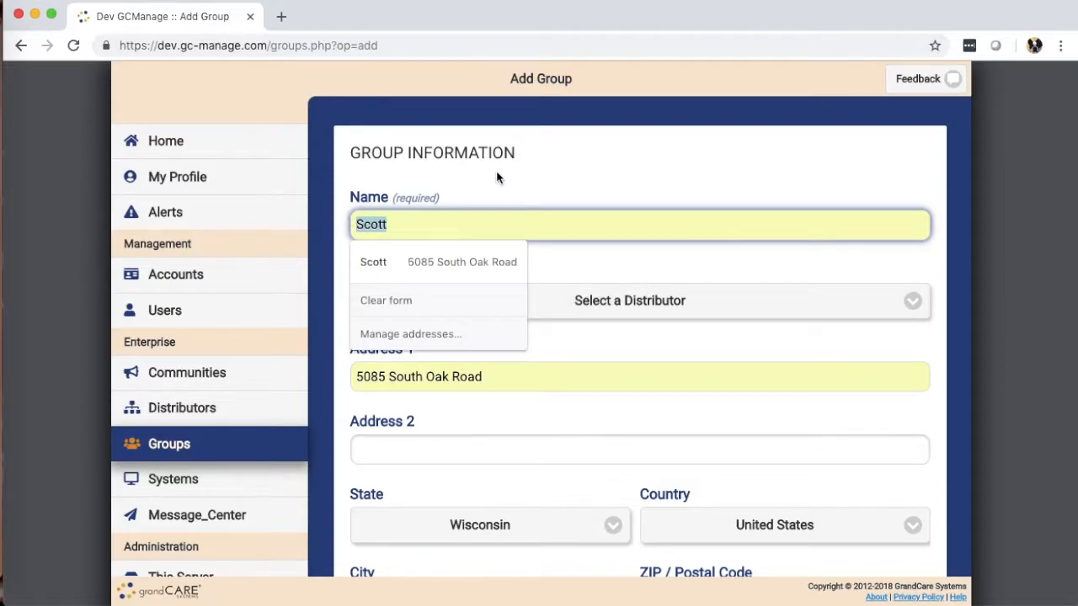
{"action": "type", "text": "Ass"}
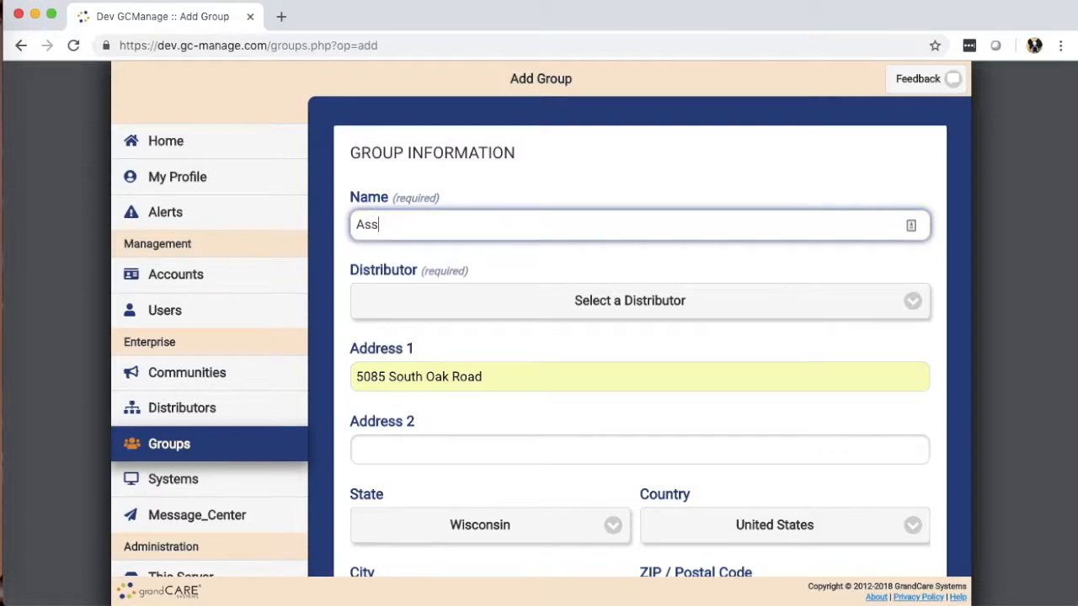
{"action": "type", "text": "isted Living Group"}
Set the group's distributor to GC Vision
{"action": "left_click", "coordinate": [629, 303]}
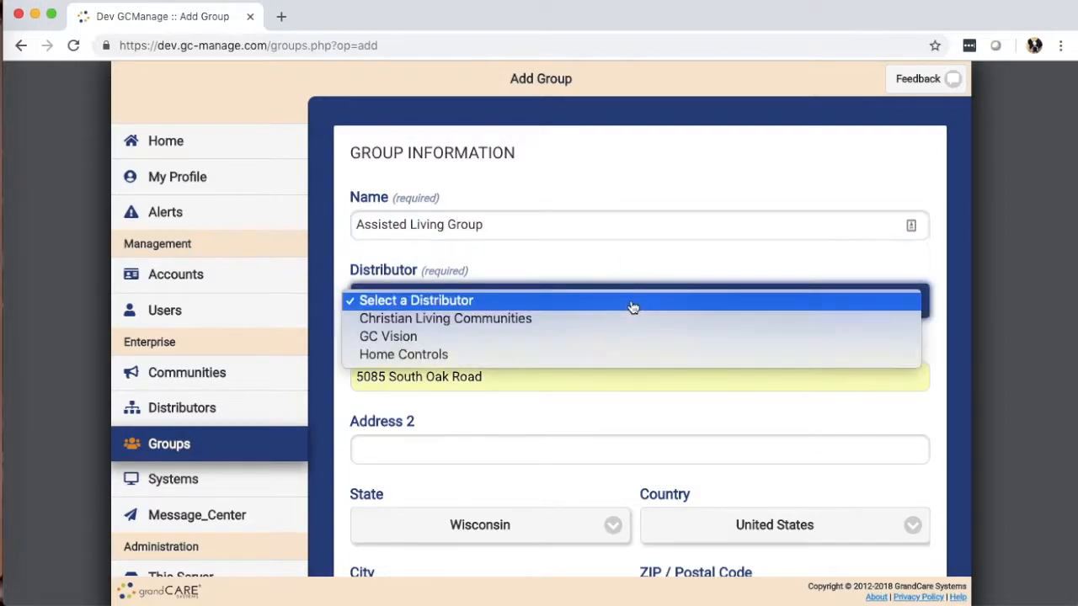
{"action": "left_click", "coordinate": [614, 340]}
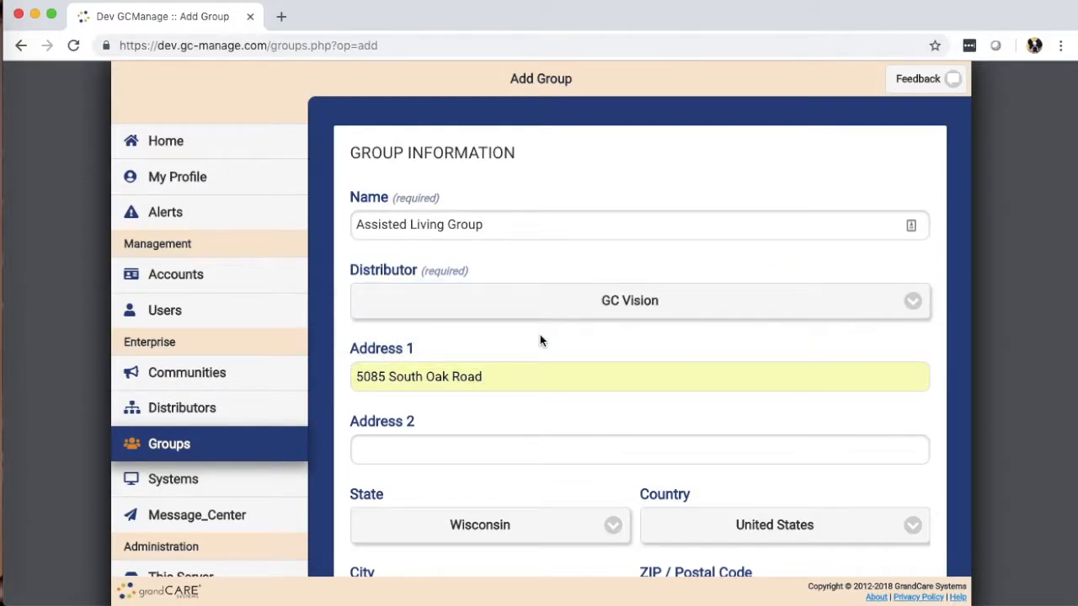
Enter the contact's e-mail address in the group's Email field
{"action": "scroll", "coordinate": [536, 333], "scroll_direction": "down", "scroll_amount": 3}
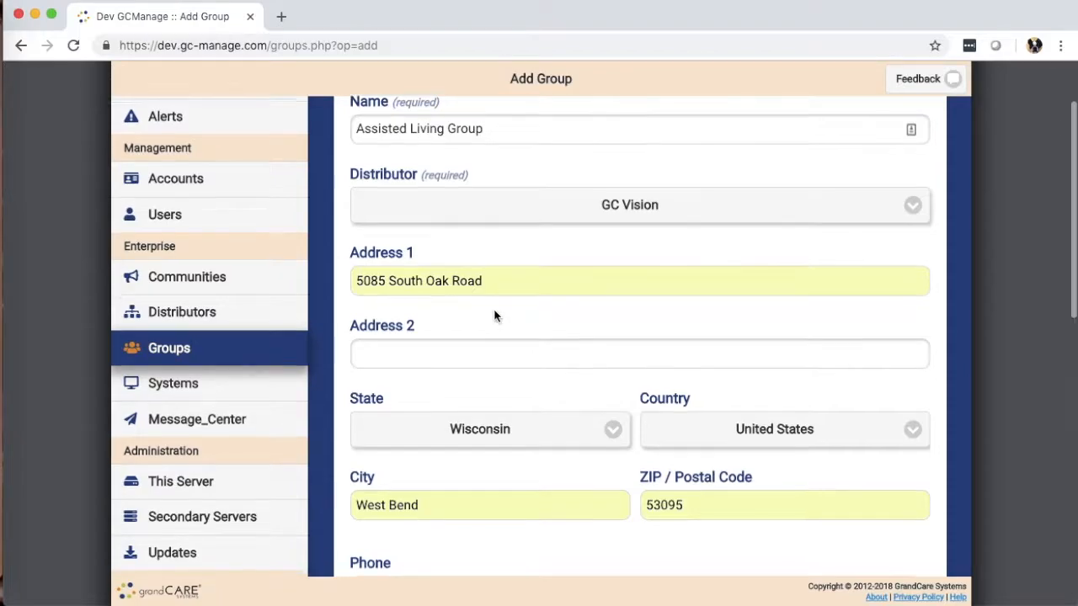
{"action": "scroll", "coordinate": [493, 313], "scroll_direction": "down", "scroll_amount": 3}
{"action": "scroll", "coordinate": [522, 316], "scroll_direction": "down", "scroll_amount": 4}
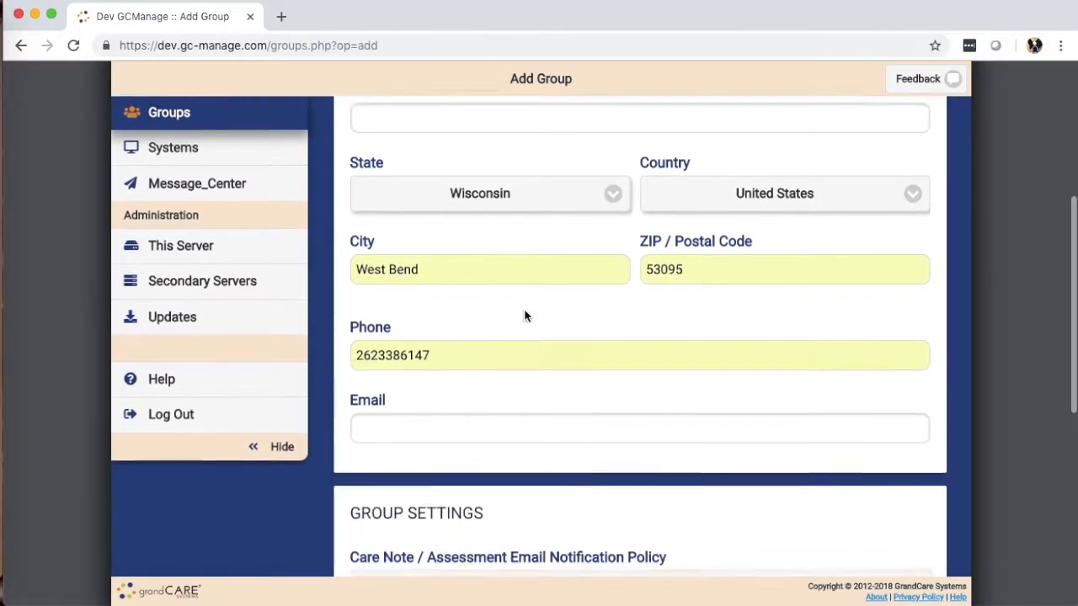
{"action": "left_click", "coordinate": [484, 423]}
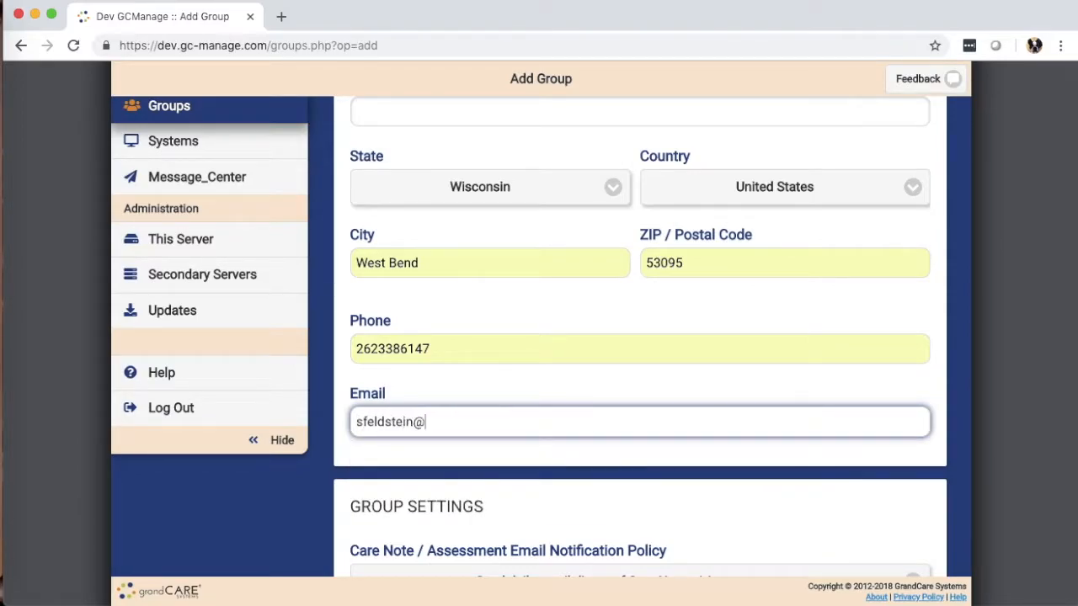
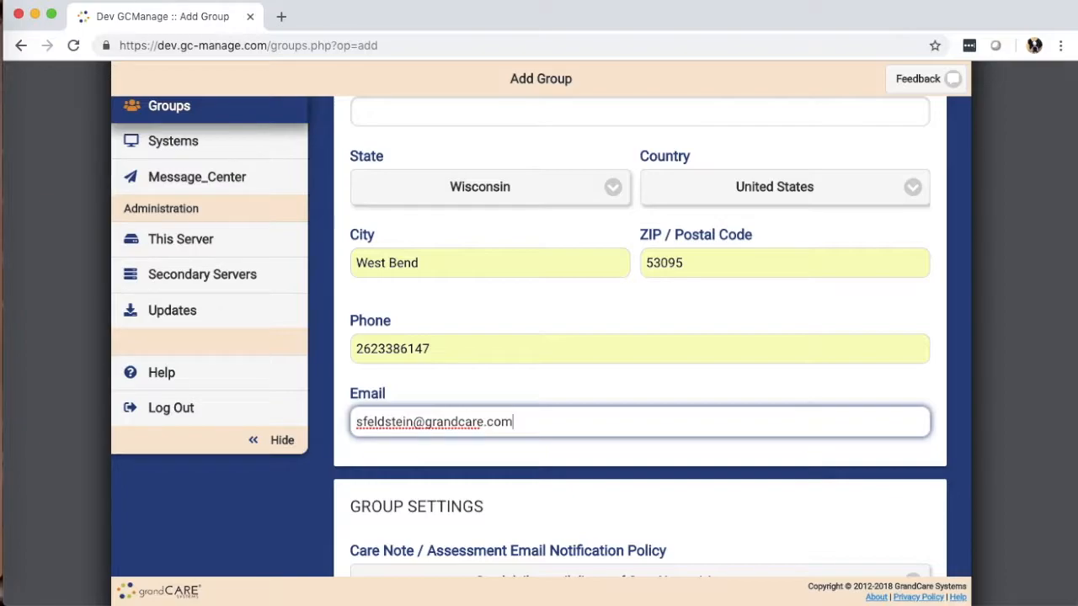
Examine the Care Note / Assessment Email Notification Policy options
{"action": "scroll", "coordinate": [493, 428], "scroll_direction": "down", "scroll_amount": 4}
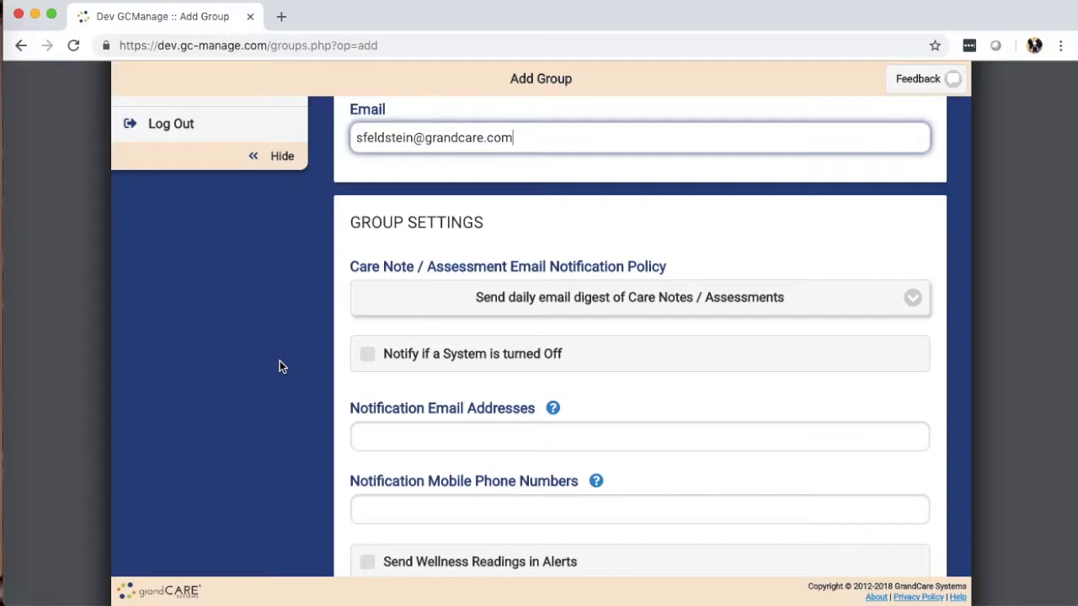
{"action": "left_click", "coordinate": [565, 303]}
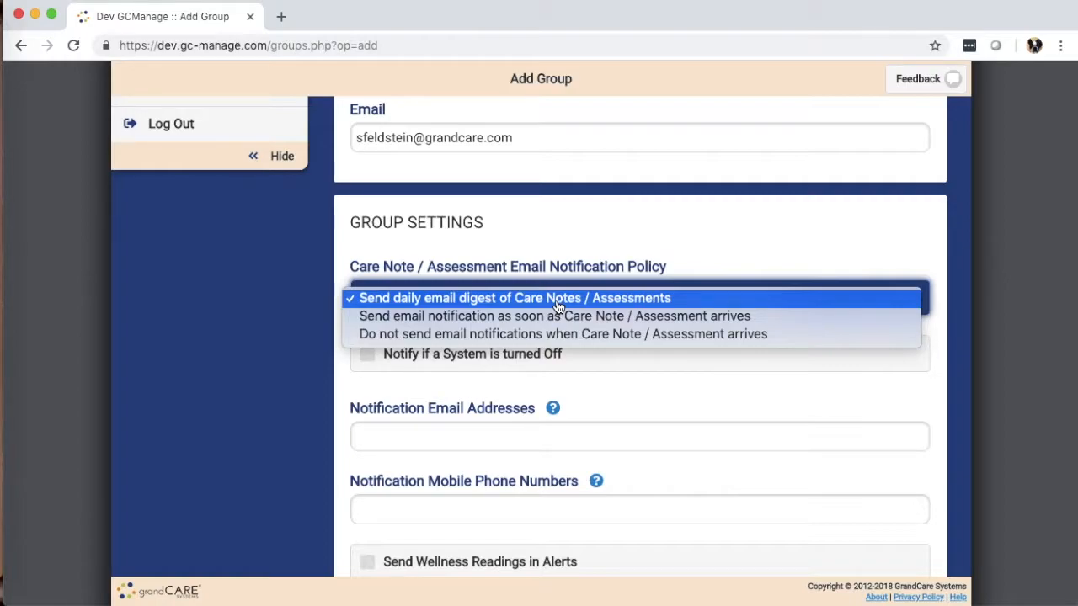
{"action": "left_click", "coordinate": [557, 307]}
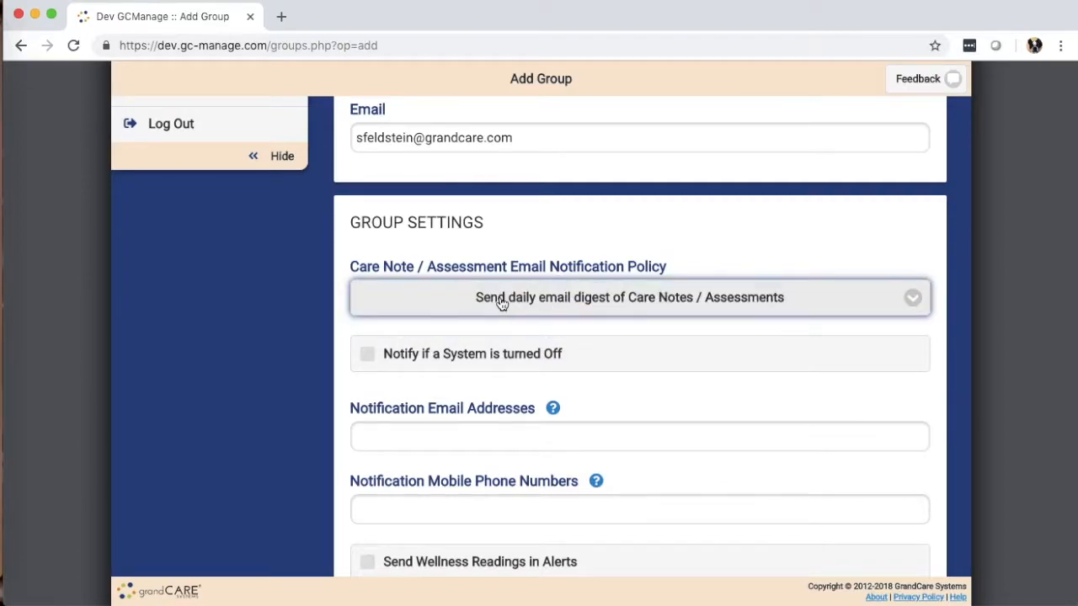
{"action": "left_click", "coordinate": [502, 303]}
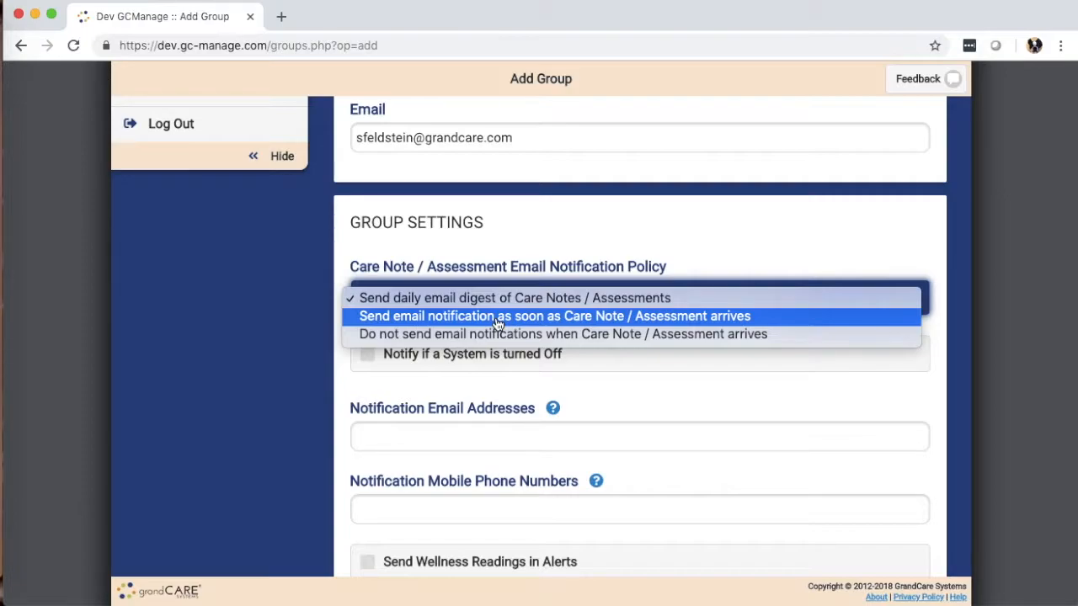
{"action": "left_click", "coordinate": [284, 293]}
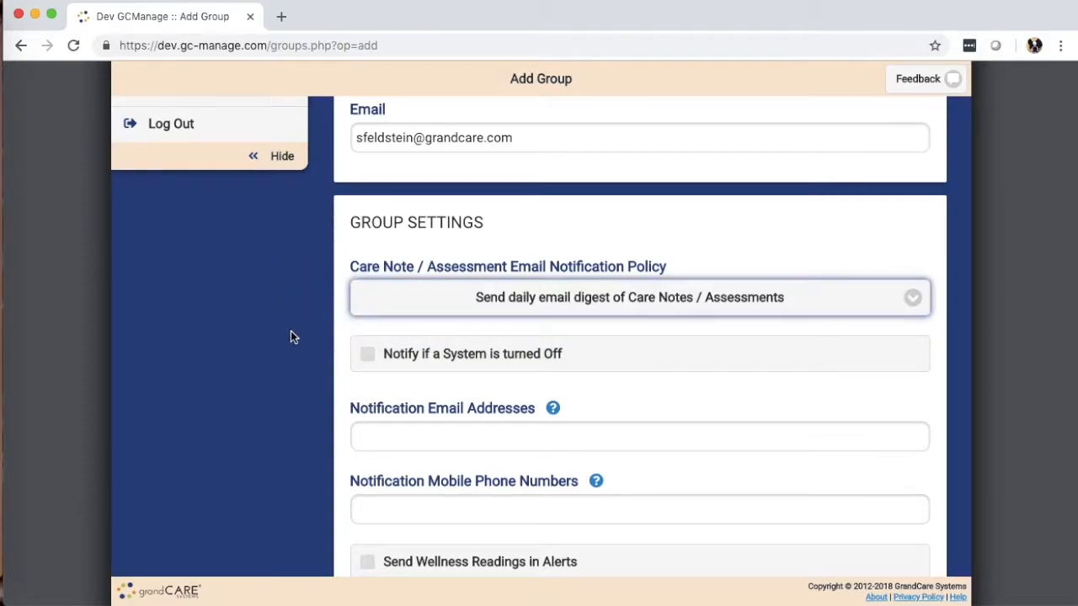
Enable the Notify if a System is turned Off option
{"action": "scroll", "coordinate": [291, 333], "scroll_direction": "down", "scroll_amount": 2}
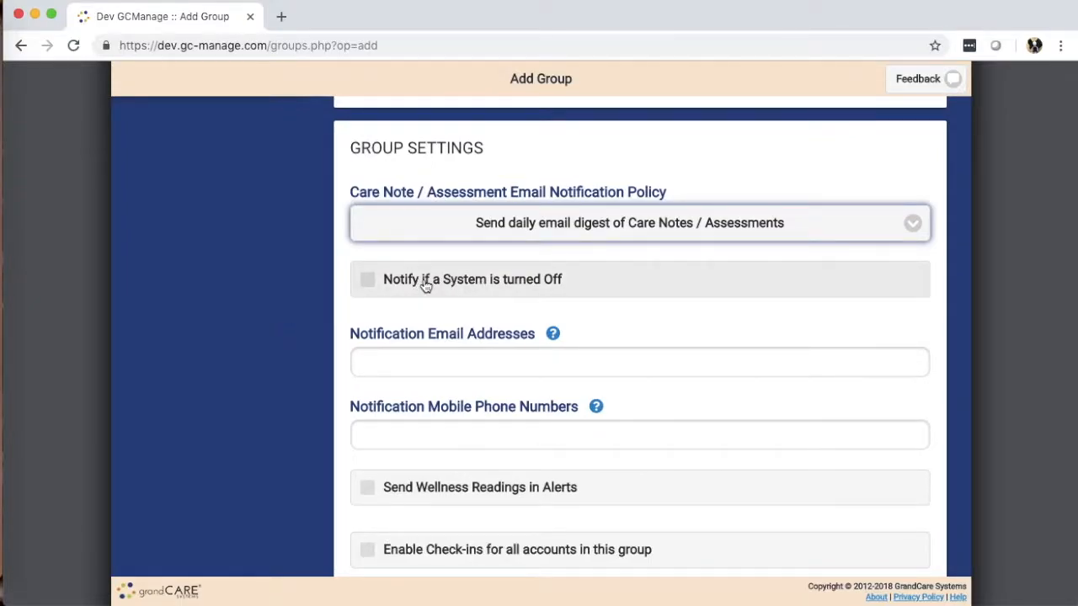
{"action": "left_click", "coordinate": [426, 287]}
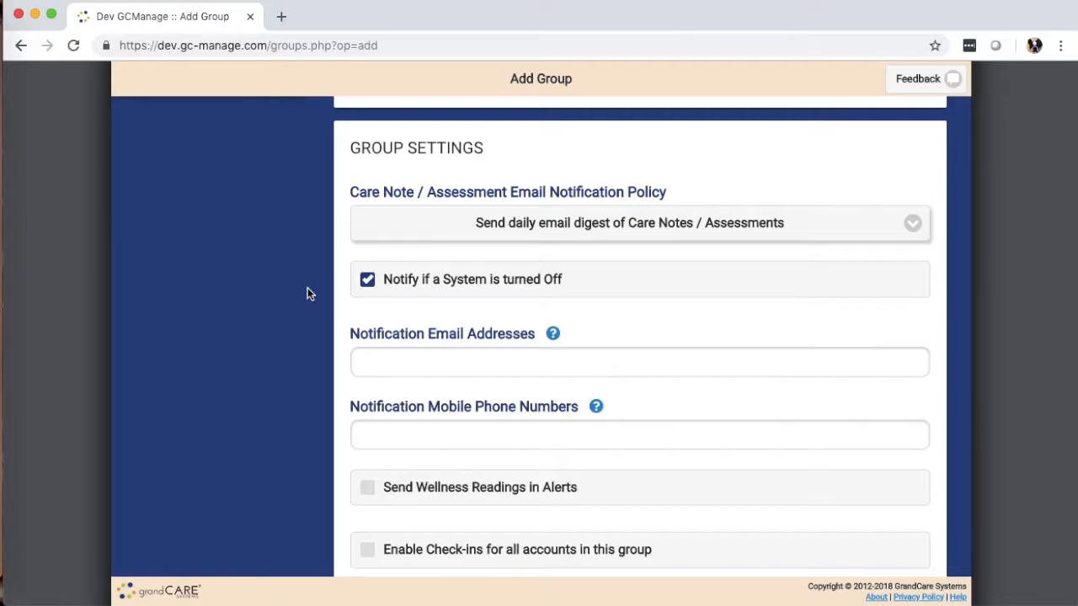
Enter the contact's e-mail address under Notification Email Addresses
{"action": "left_click", "coordinate": [458, 361]}
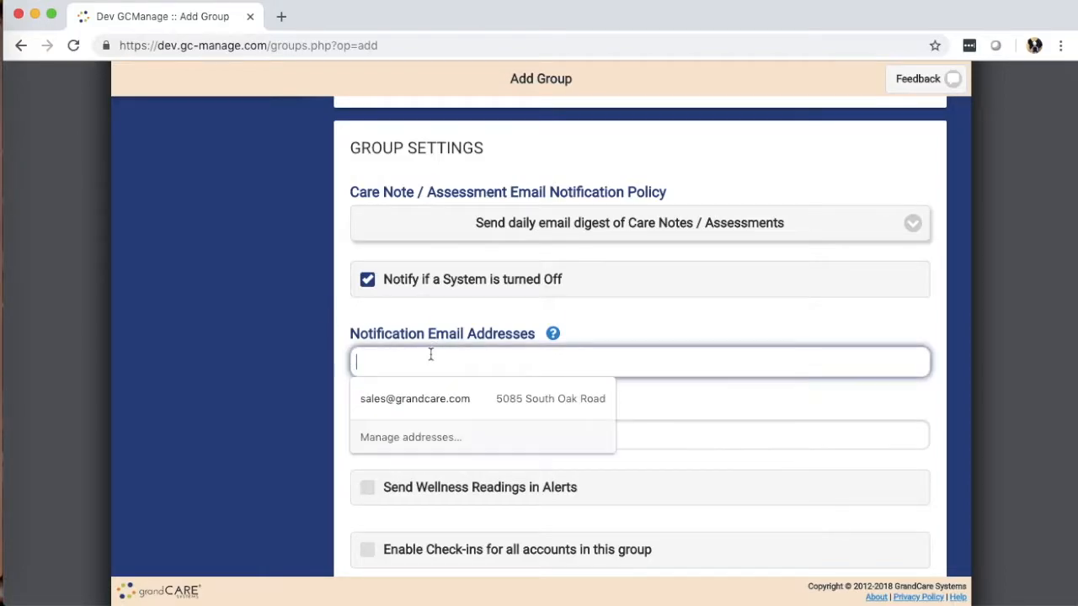
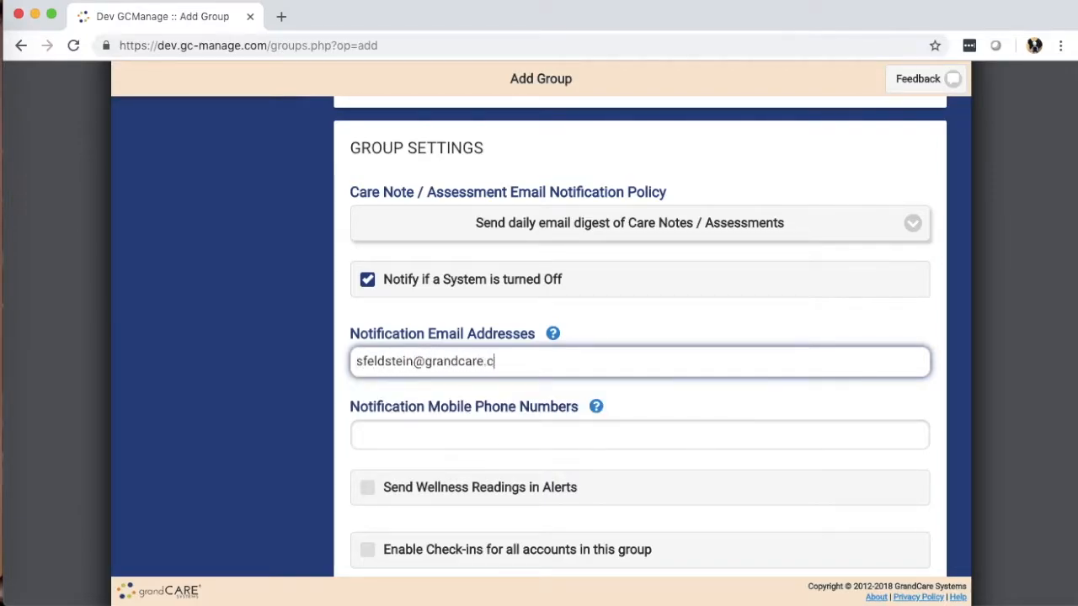
Read the help tips for Notification Email Addresses and Notification Mobile Phone Numbers
{"action": "left_click", "coordinate": [553, 335]}
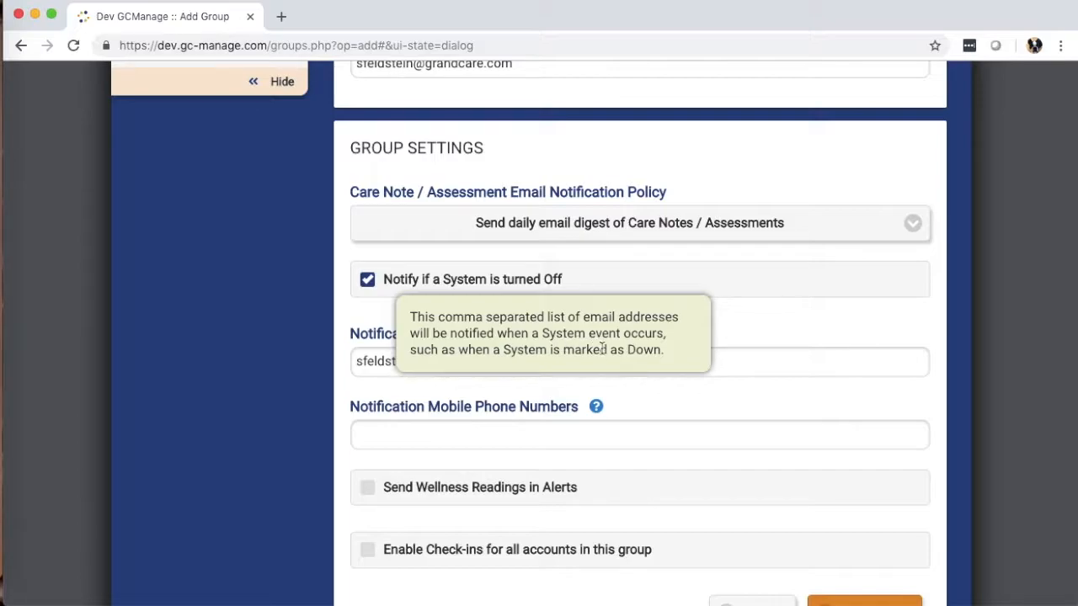
{"action": "left_click", "coordinate": [527, 440]}
{"action": "left_click", "coordinate": [595, 406]}
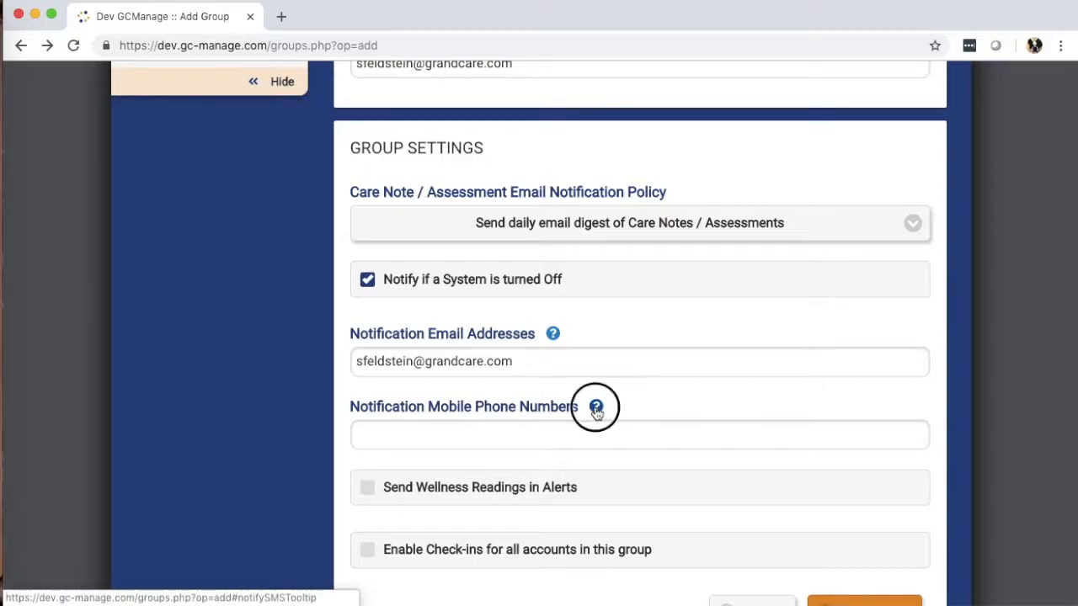
Enter two mobile phone numbers, separated by a comma, under Notification Mobile Phone Numbers
{"action": "left_click", "coordinate": [396, 433]}
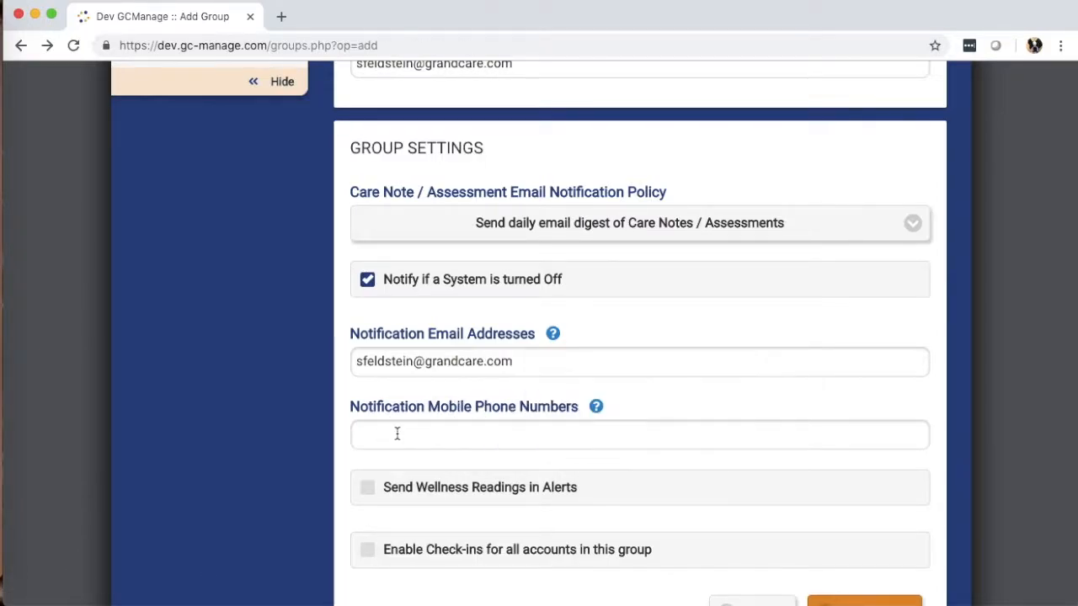
{"action": "left_click", "coordinate": [421, 434]}
{"action": "left_click", "coordinate": [375, 472]}
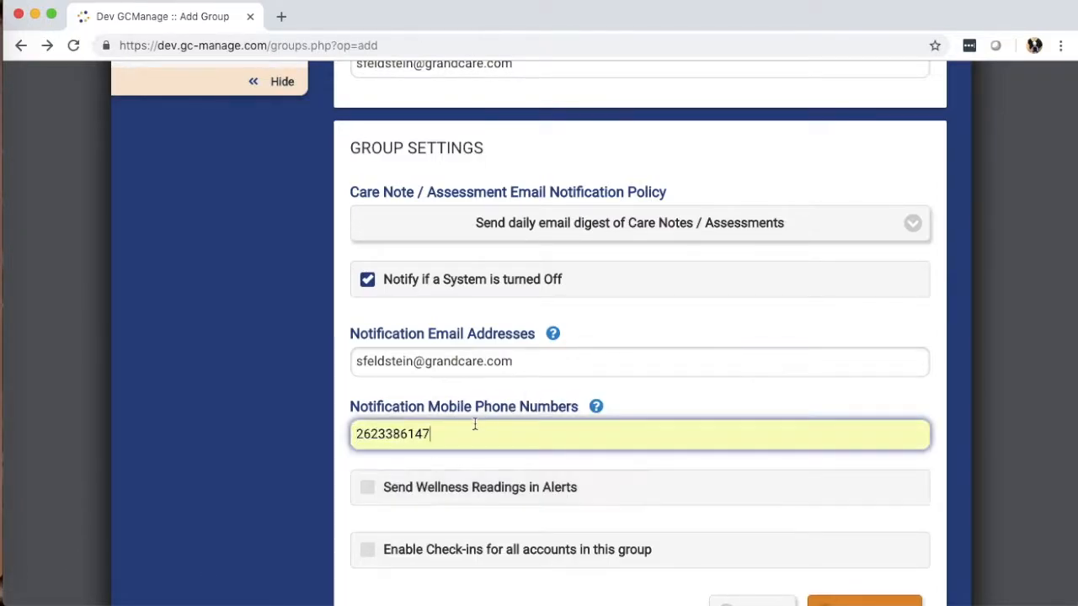
{"action": "scroll", "coordinate": [292, 363], "scroll_direction": "down", "scroll_amount": 2}
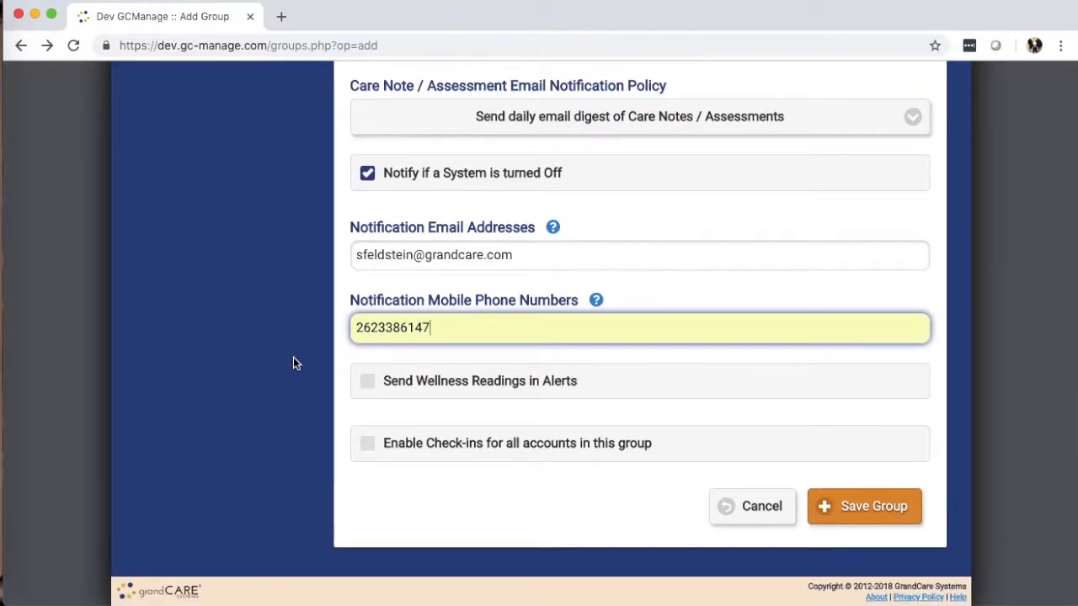
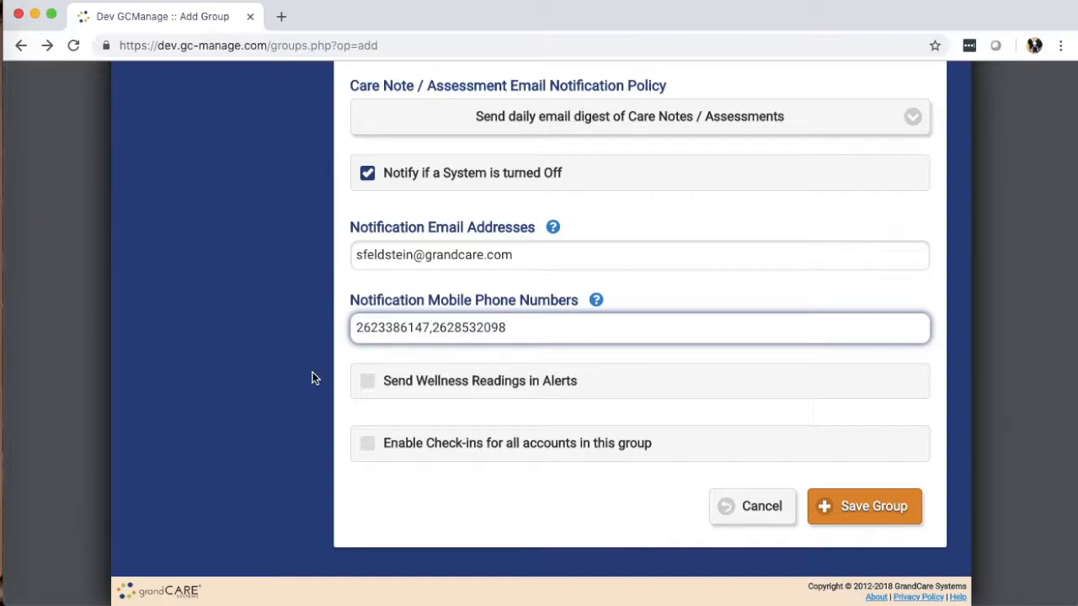
Toggle the Send Wellness Readings in Alerts and Enable Check-ins for all accounts options on and off again
{"action": "left_click", "coordinate": [406, 385]}
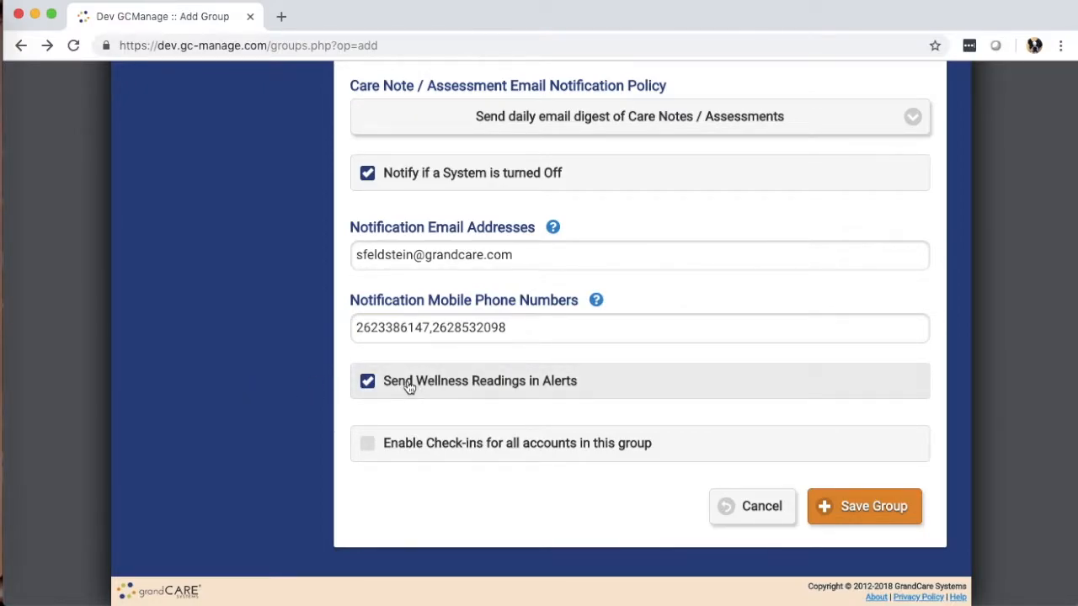
{"action": "left_click", "coordinate": [398, 389]}
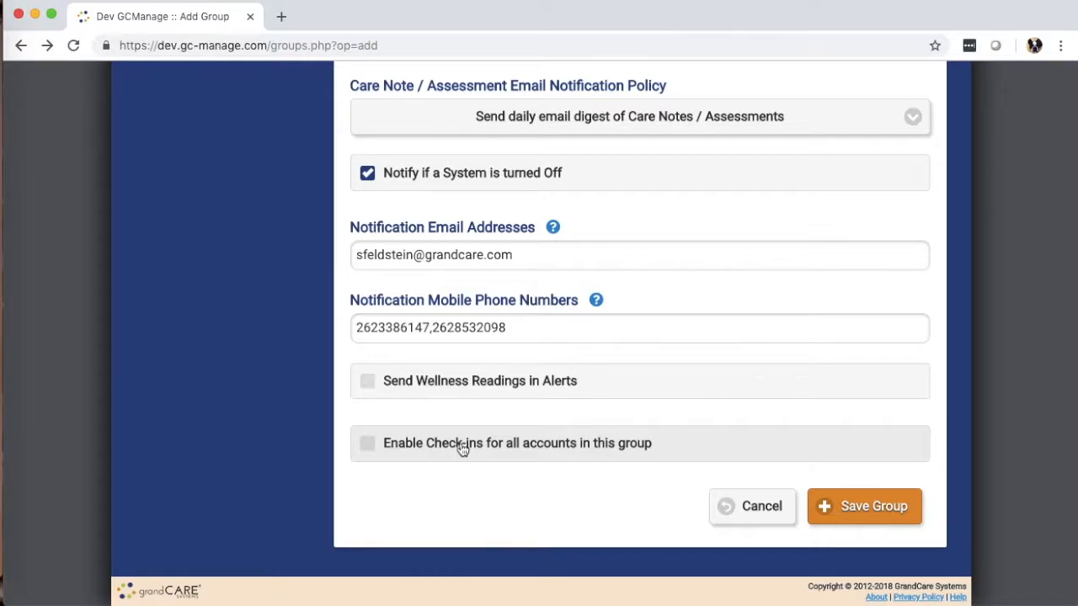
{"action": "left_click", "coordinate": [451, 445]}
{"action": "scroll", "coordinate": [306, 427], "scroll_direction": "down", "scroll_amount": 3}
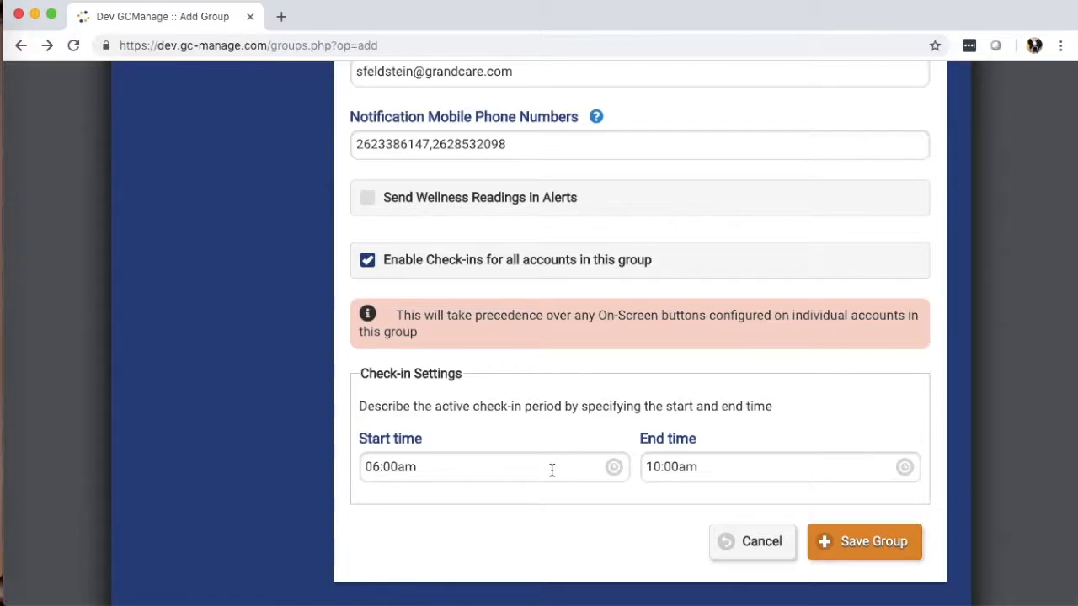
{"action": "left_click", "coordinate": [441, 261]}
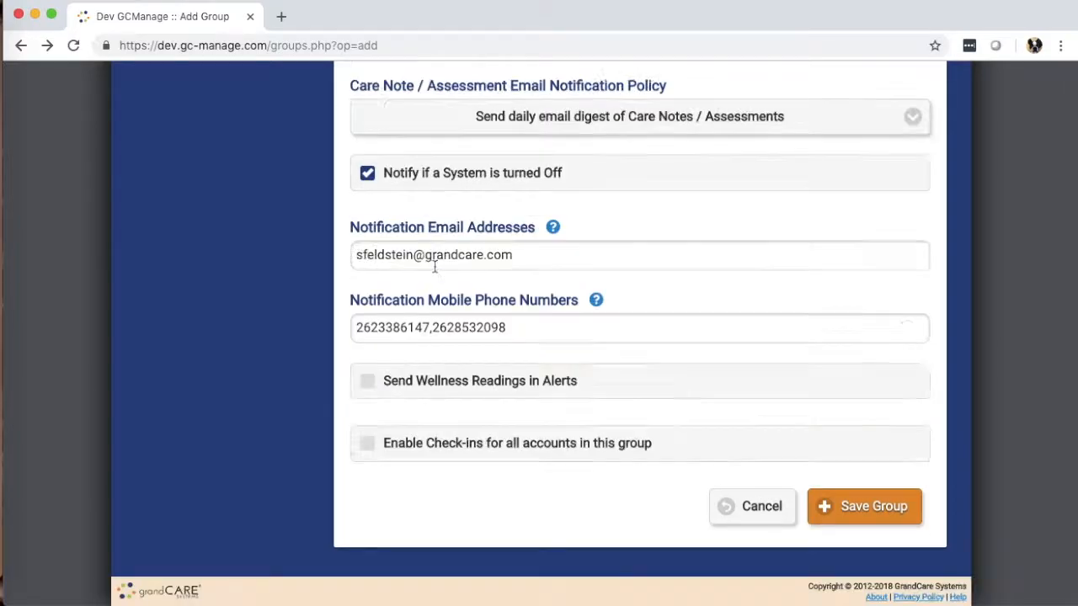
Save the new group and review its details page, including contact, notification and parent distributor information
{"action": "left_click", "coordinate": [861, 506]}
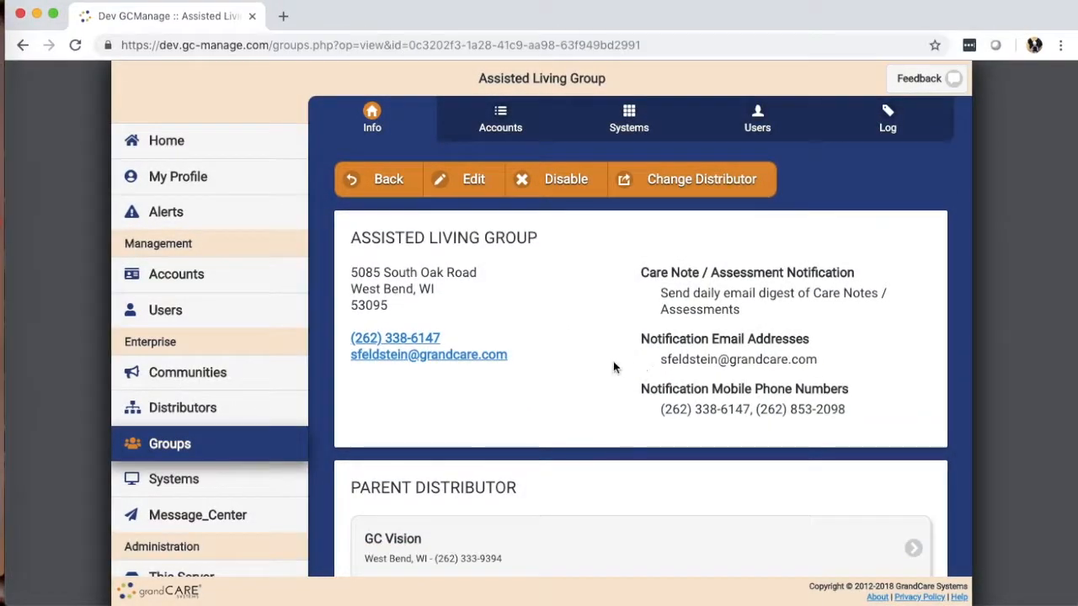
{"action": "left_click_drag", "start_coordinate": [667, 287], "coordinate": [846, 410]}
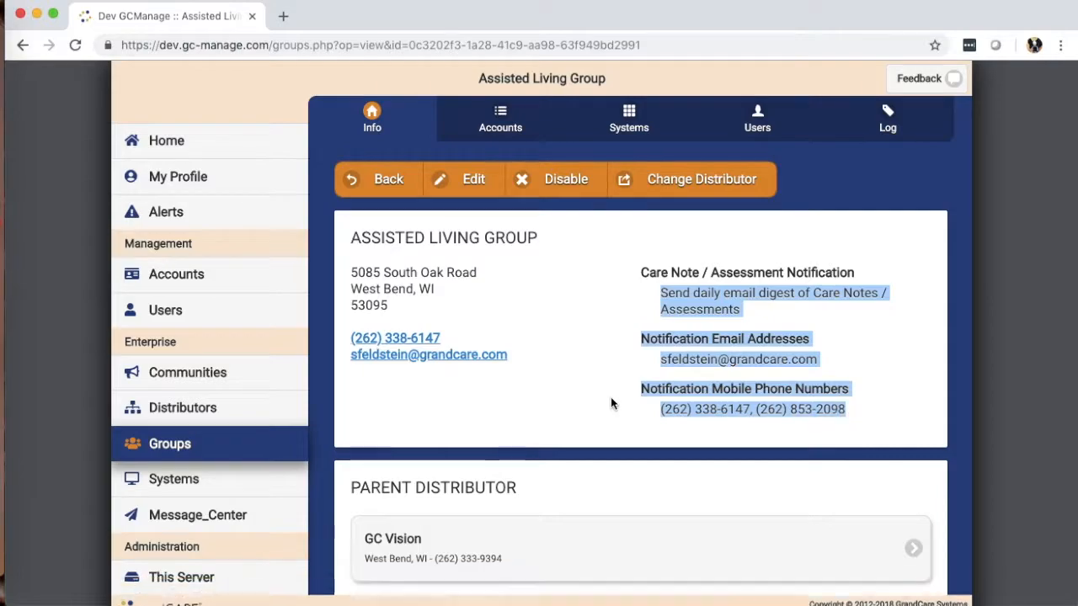
{"action": "scroll", "coordinate": [614, 376], "scroll_direction": "down", "scroll_amount": 5}
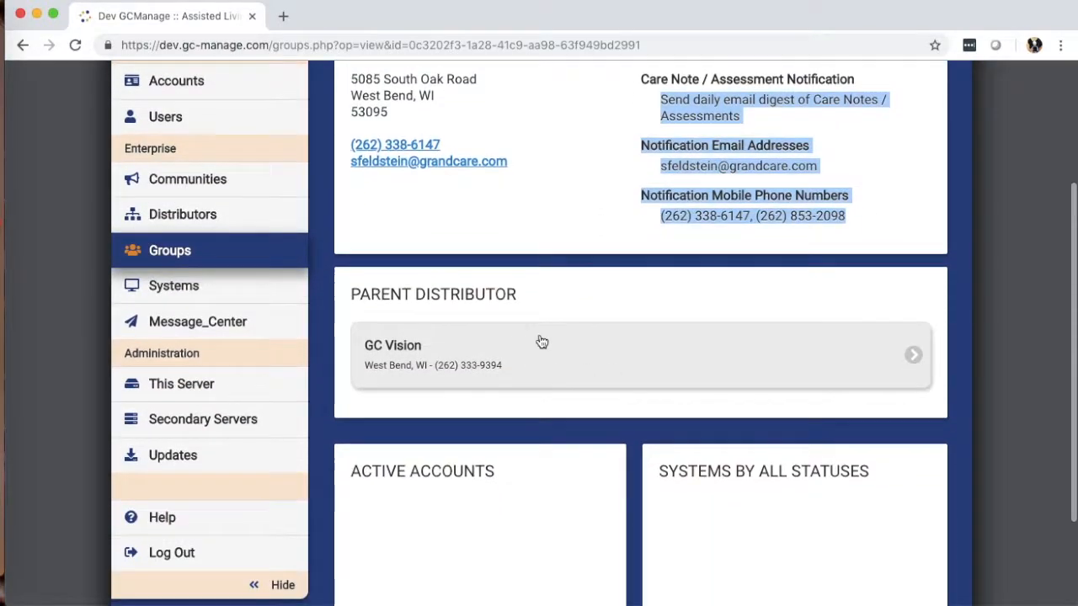
{"action": "left_click", "coordinate": [599, 245]}
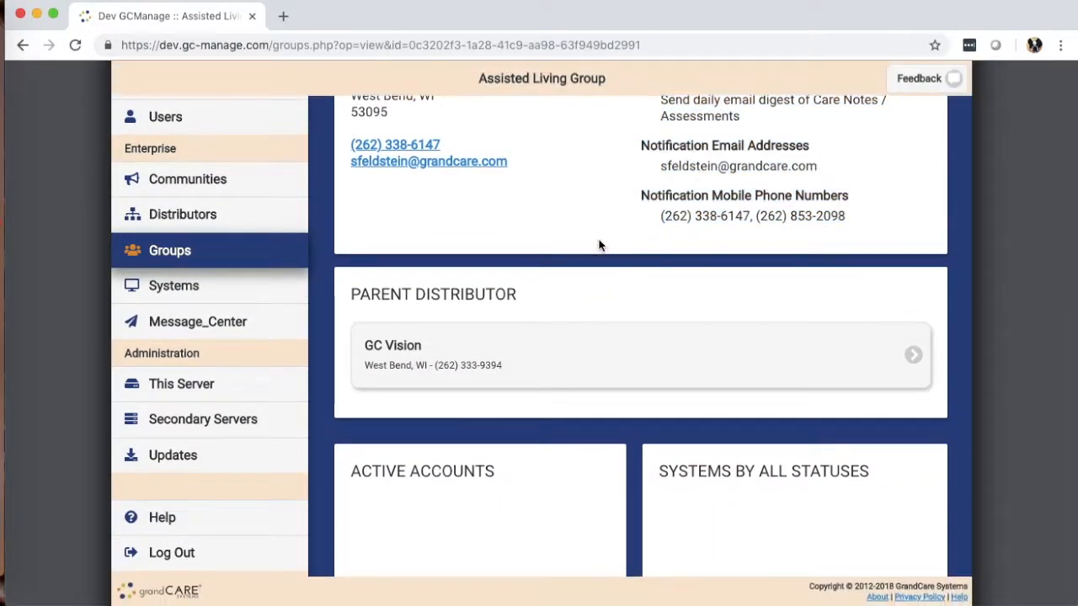
{"action": "scroll", "coordinate": [599, 245], "scroll_direction": "down", "scroll_amount": 3}
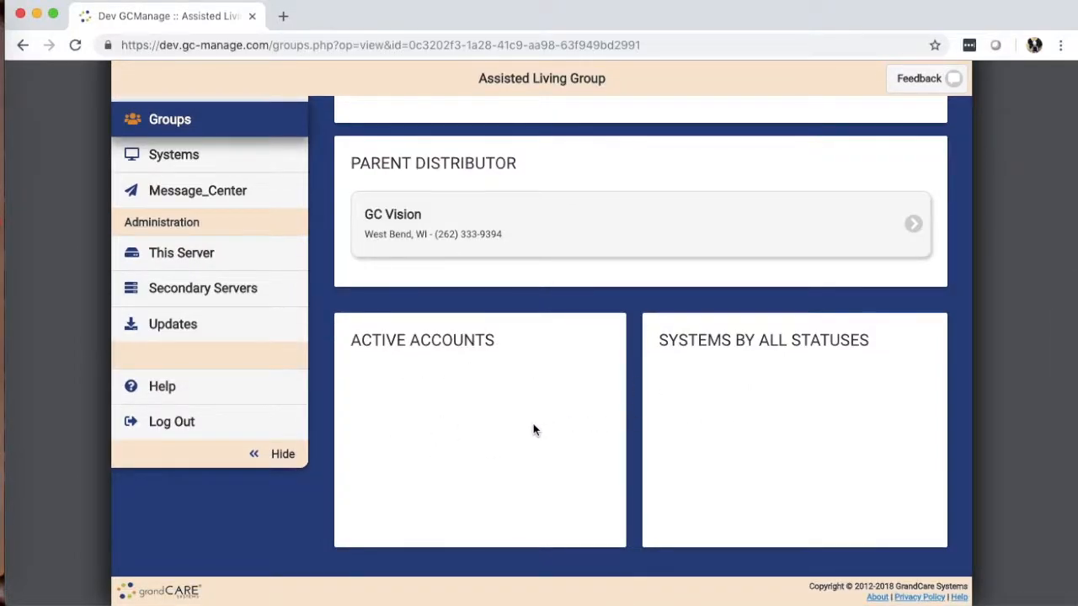
{"action": "scroll", "coordinate": [625, 361], "scroll_direction": "up", "scroll_amount": 5}
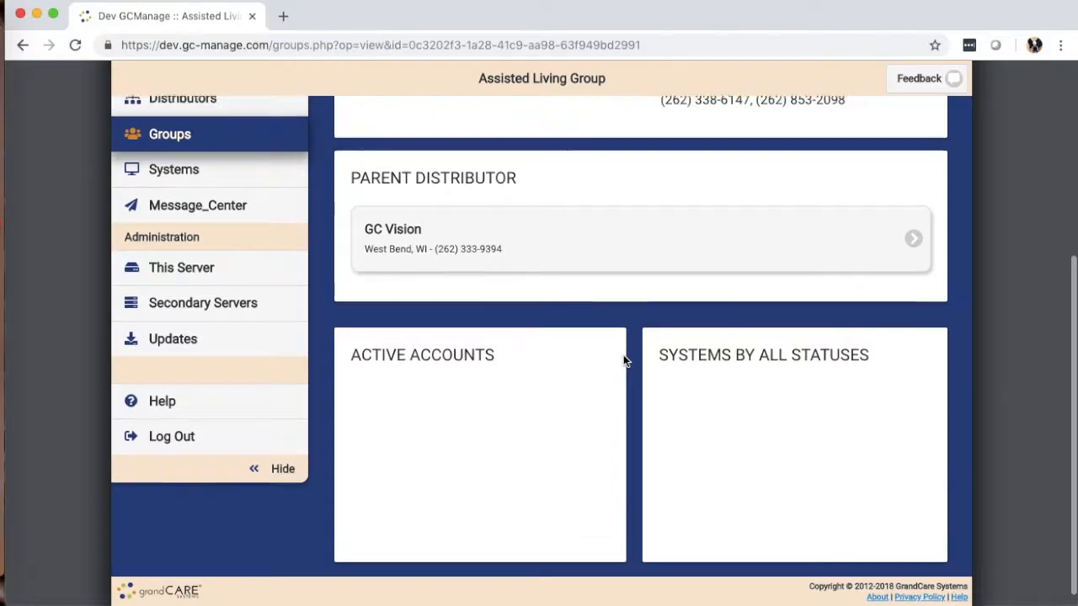
{"action": "scroll", "coordinate": [623, 360], "scroll_direction": "up", "scroll_amount": 3}
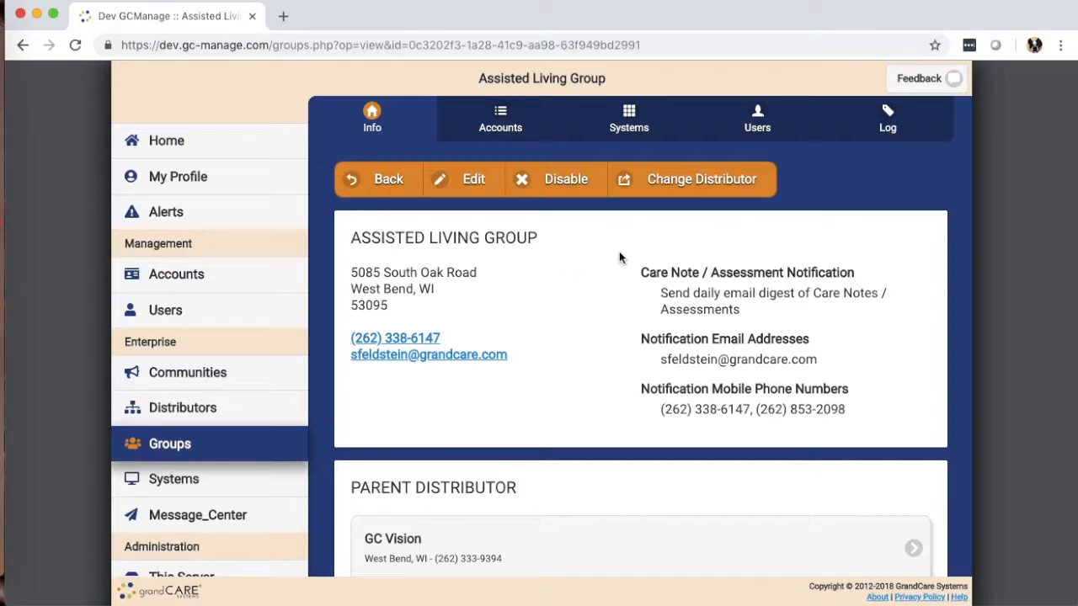
Open the group's account list and the Add Account form
{"action": "left_click", "coordinate": [493, 130]}
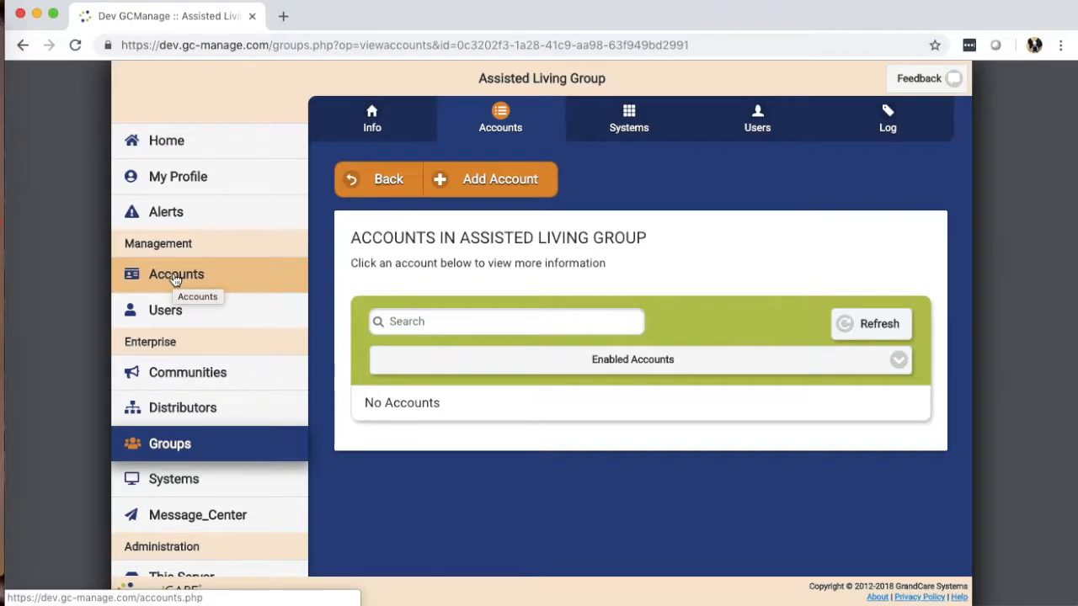
{"action": "left_click", "coordinate": [476, 183]}
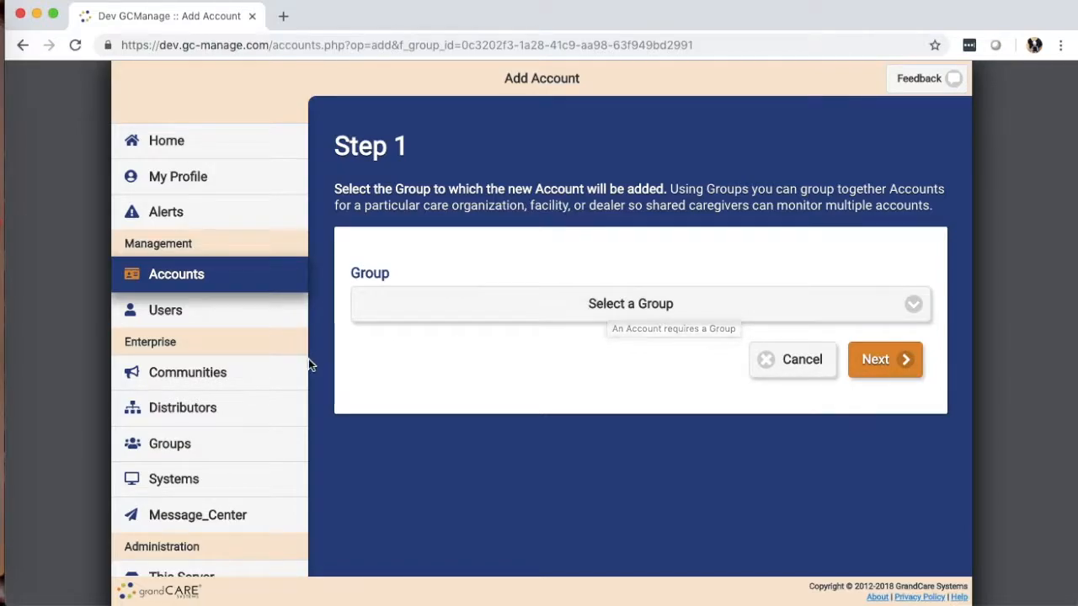
Open the resident's existing account from the accounts list and transfer it to Assisted Living Group
{"action": "left_click", "coordinate": [198, 277]}
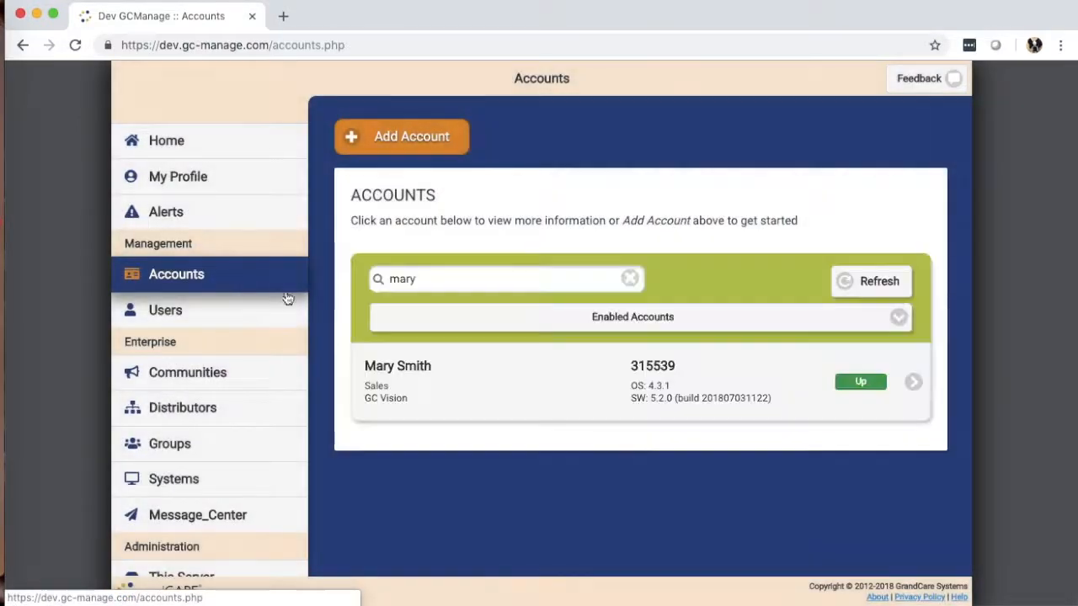
{"action": "left_click", "coordinate": [494, 384]}
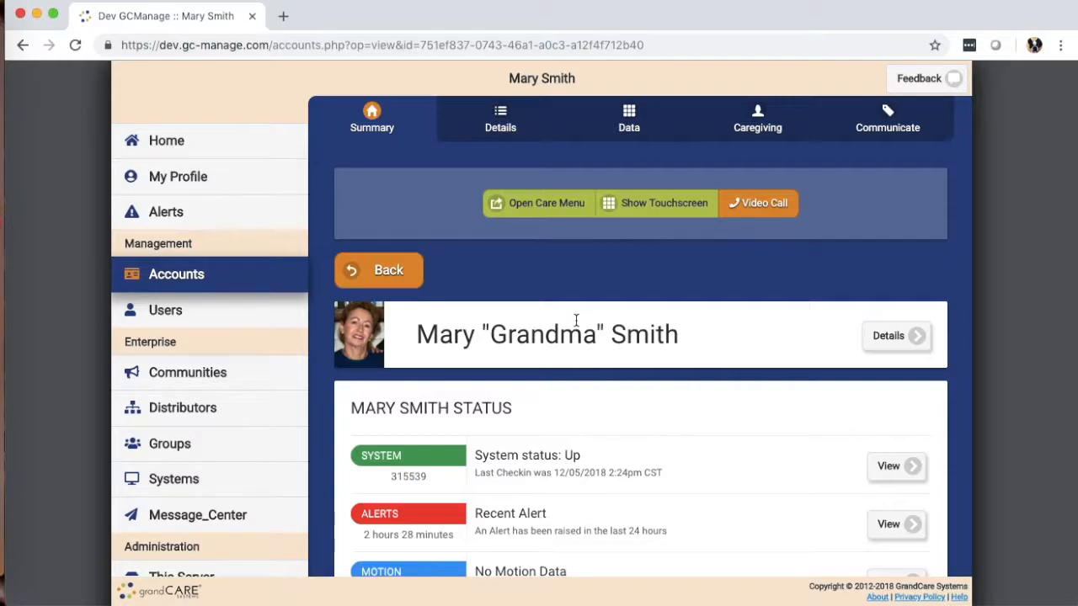
{"action": "left_click", "coordinate": [502, 126]}
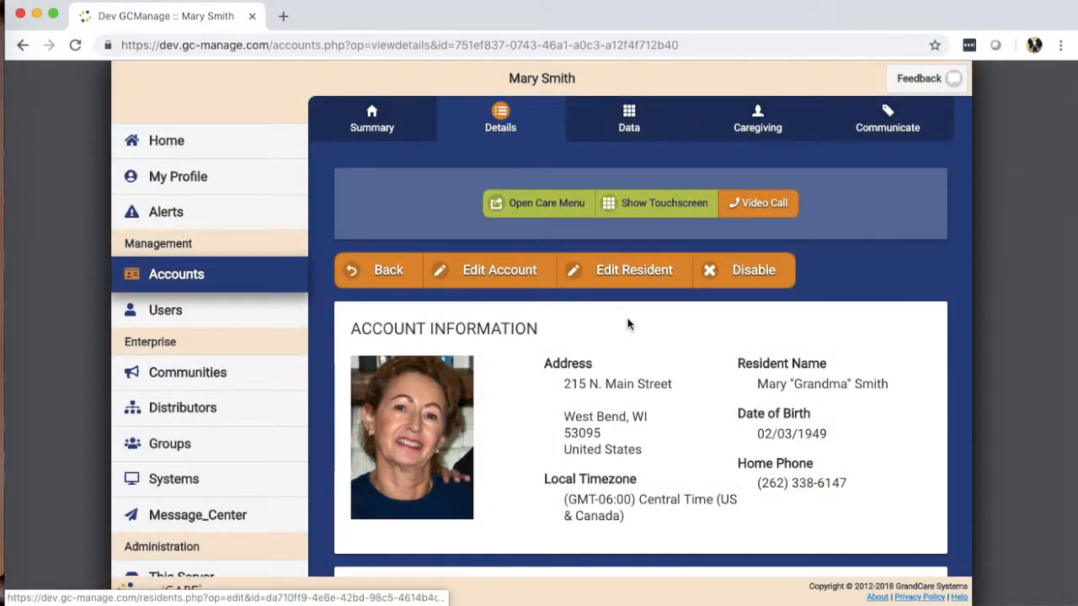
{"action": "scroll", "coordinate": [625, 328], "scroll_direction": "down", "scroll_amount": 5}
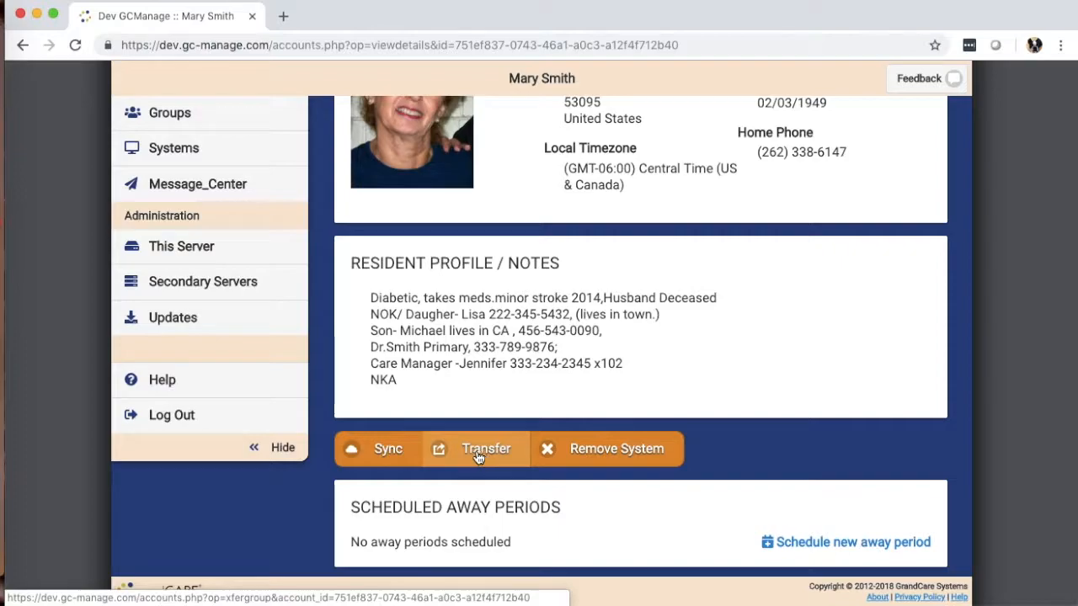
{"action": "left_click", "coordinate": [476, 456]}
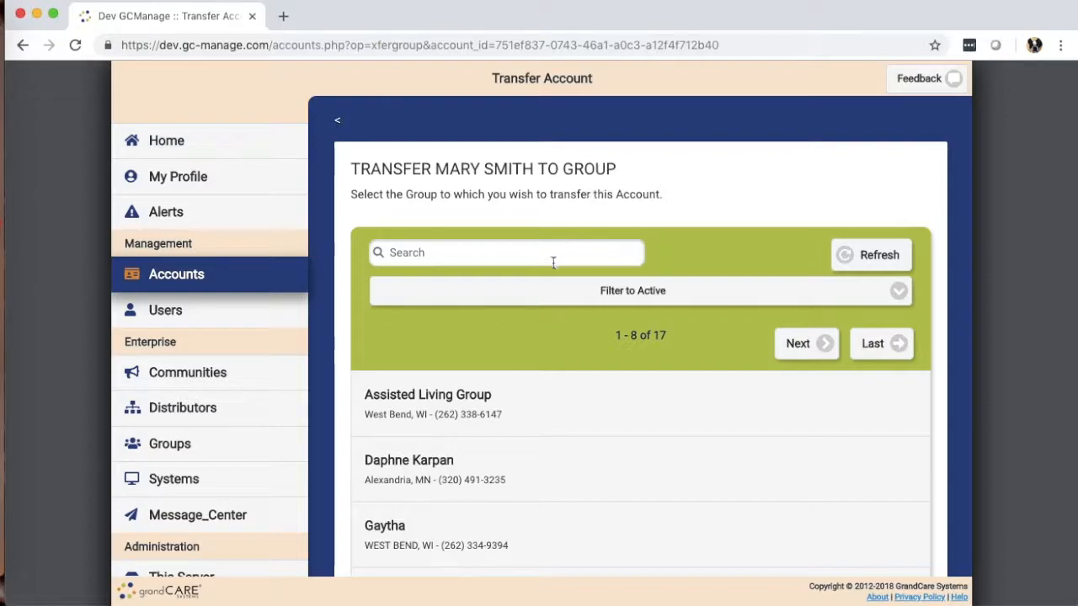
{"action": "left_click", "coordinate": [503, 395]}
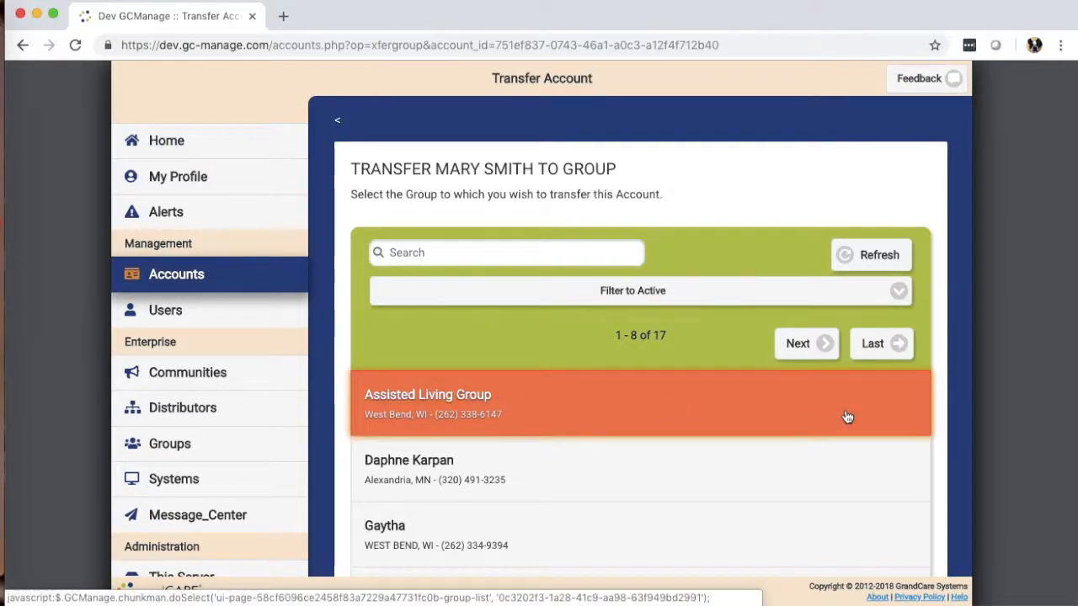
{"action": "scroll", "coordinate": [846, 416], "scroll_direction": "down", "scroll_amount": 3}
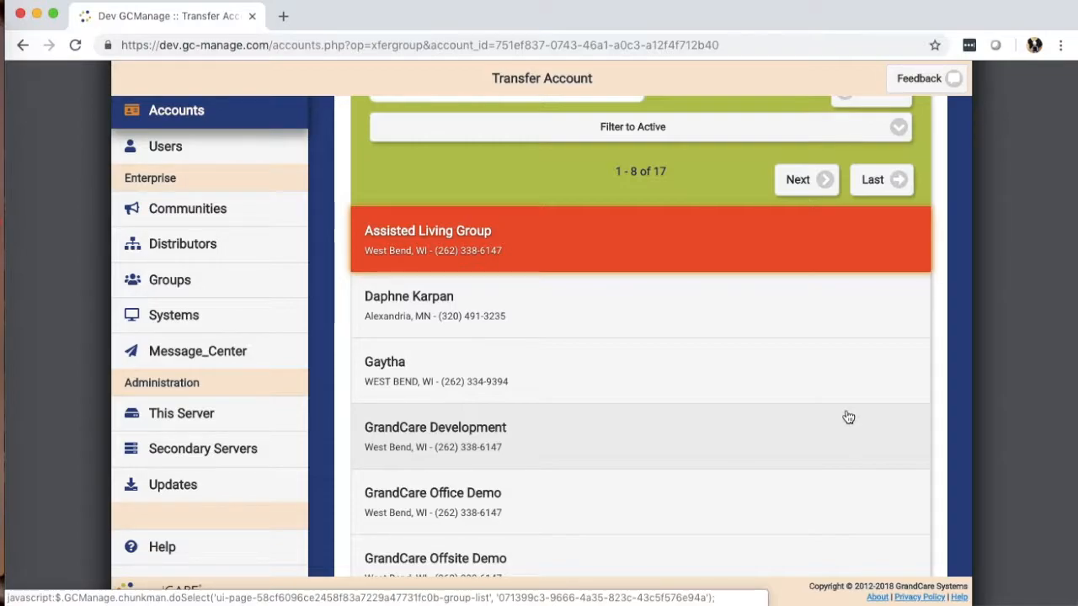
{"action": "scroll", "coordinate": [848, 418], "scroll_direction": "down", "scroll_amount": 6}
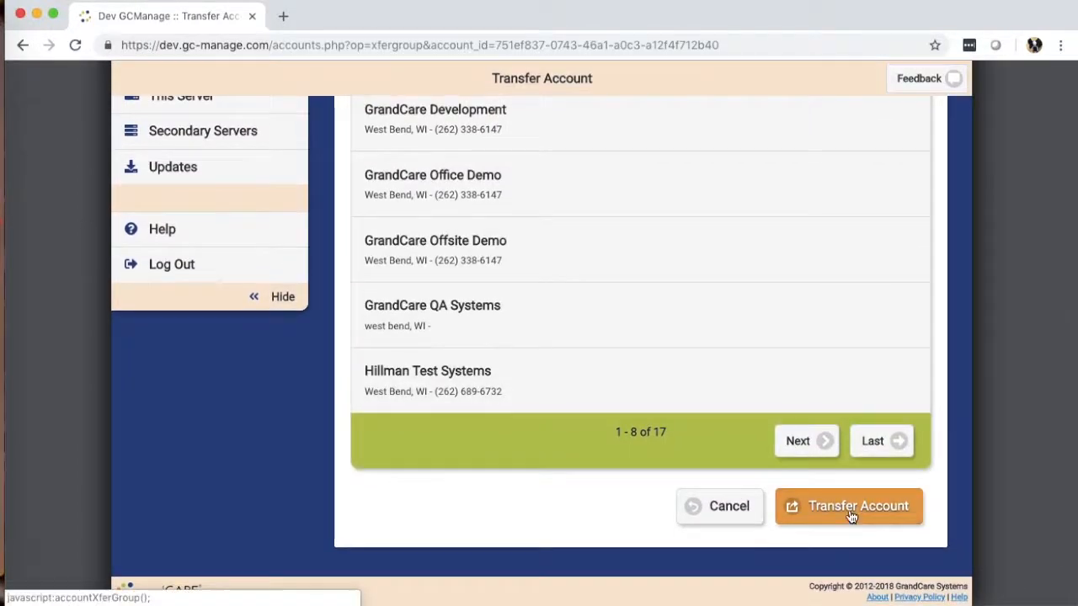
{"action": "left_click", "coordinate": [838, 508]}
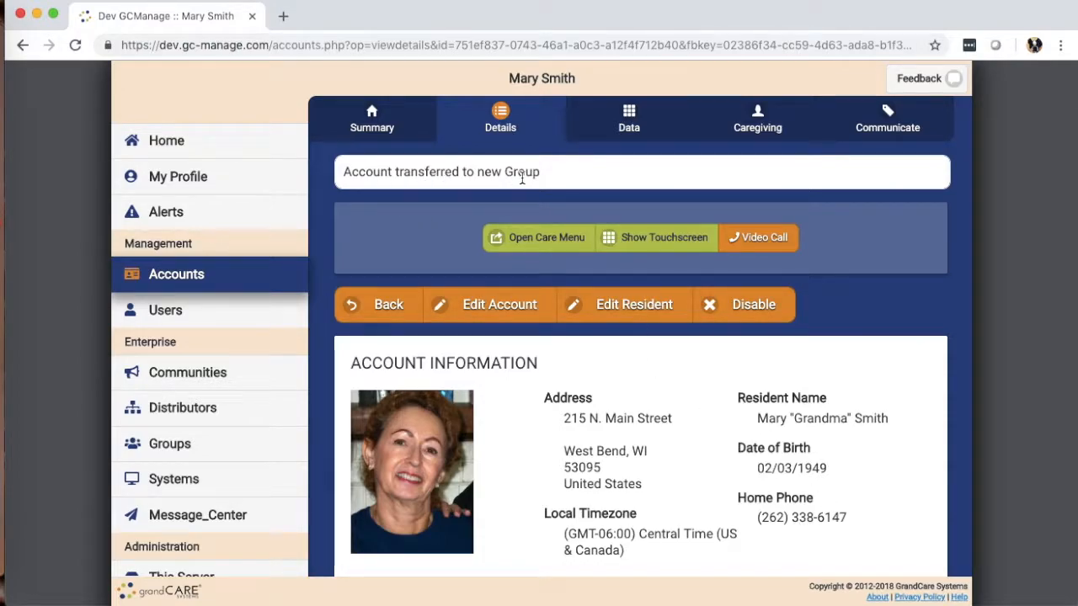
Review Assisted Living Group's details, its accounts list and its systems
{"action": "left_click", "coordinate": [180, 447]}
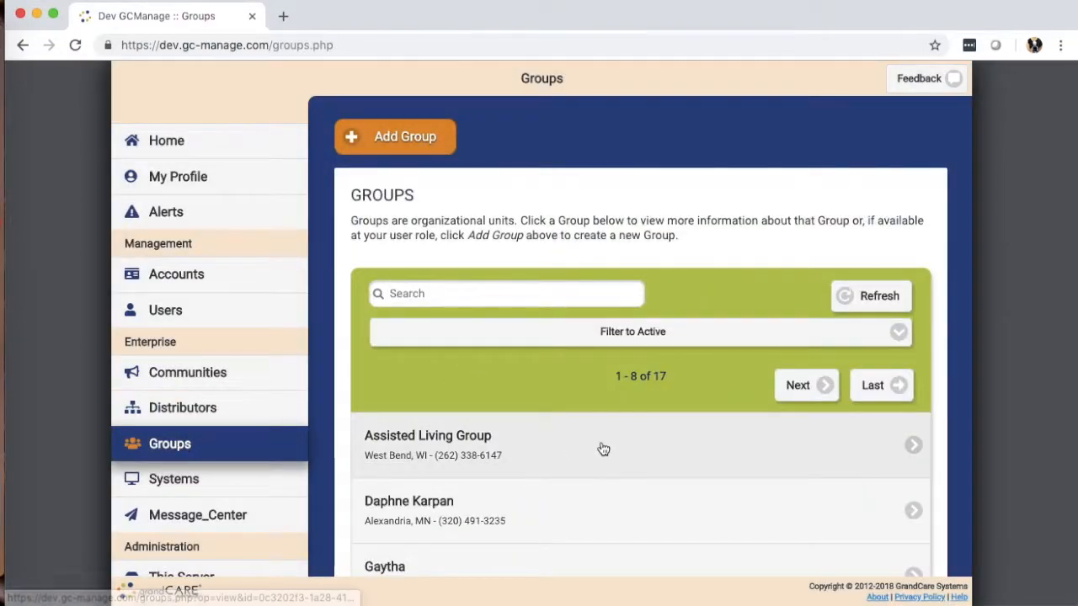
{"action": "left_click", "coordinate": [558, 443]}
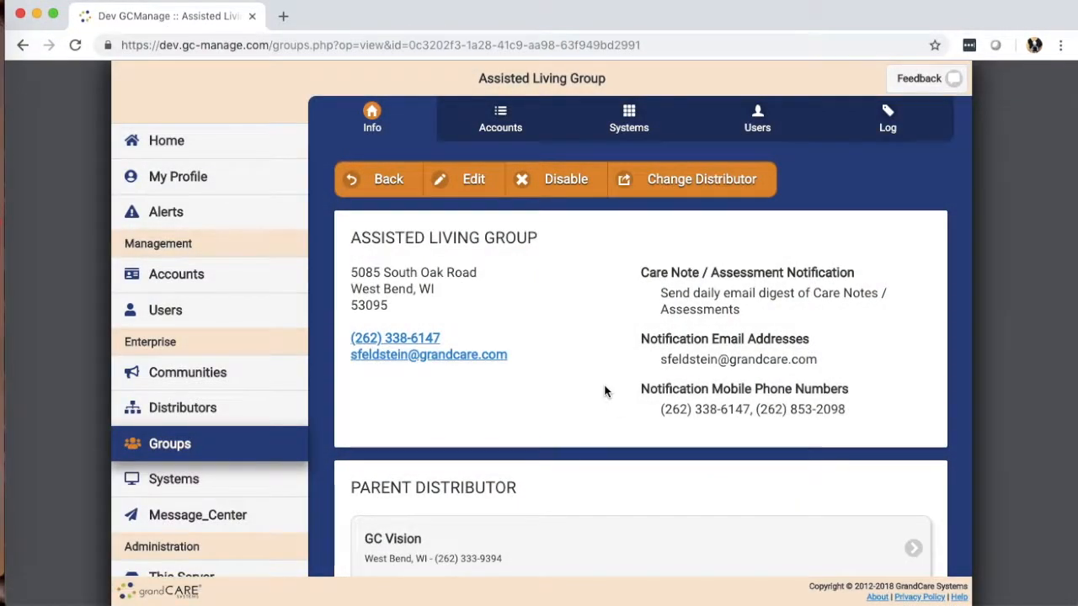
{"action": "scroll", "coordinate": [604, 392], "scroll_direction": "down", "scroll_amount": 4}
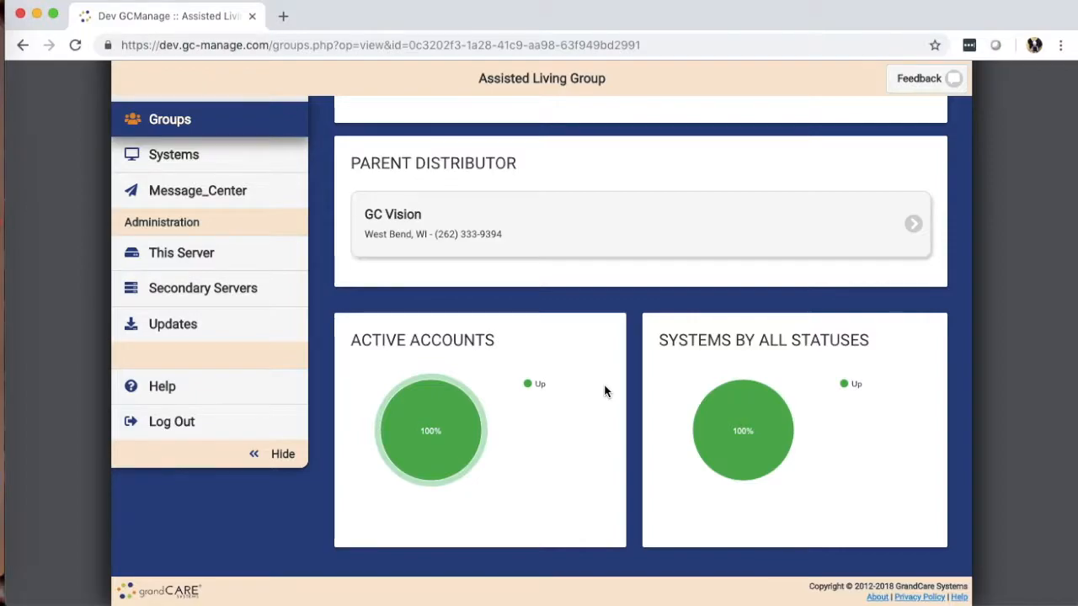
{"action": "mouse_move", "coordinate": [468, 409]}
{"action": "scroll", "coordinate": [554, 308], "scroll_direction": "up", "scroll_amount": 5}
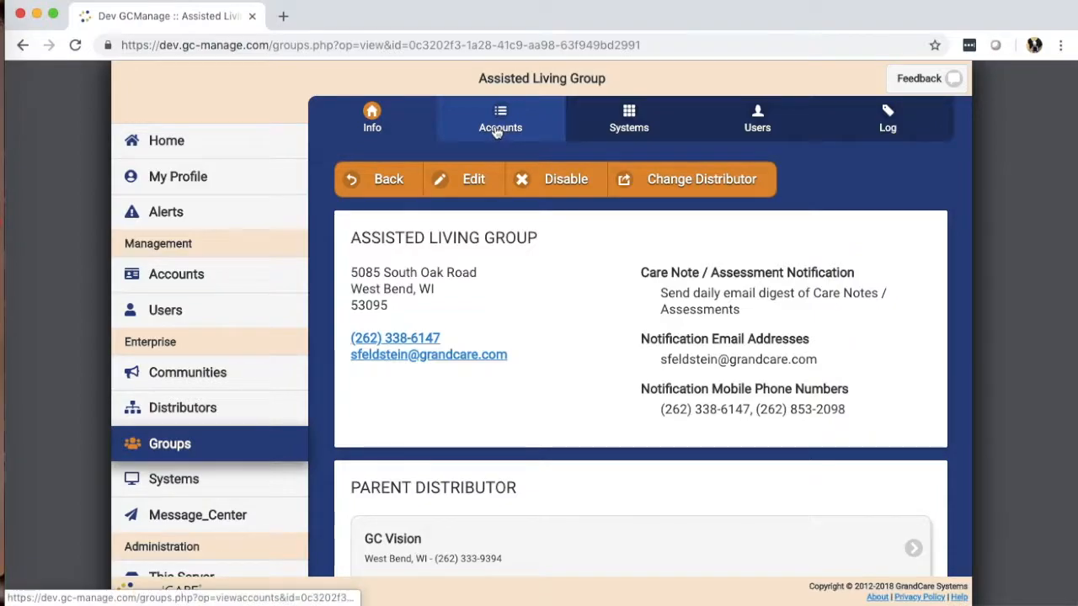
{"action": "left_click", "coordinate": [497, 132]}
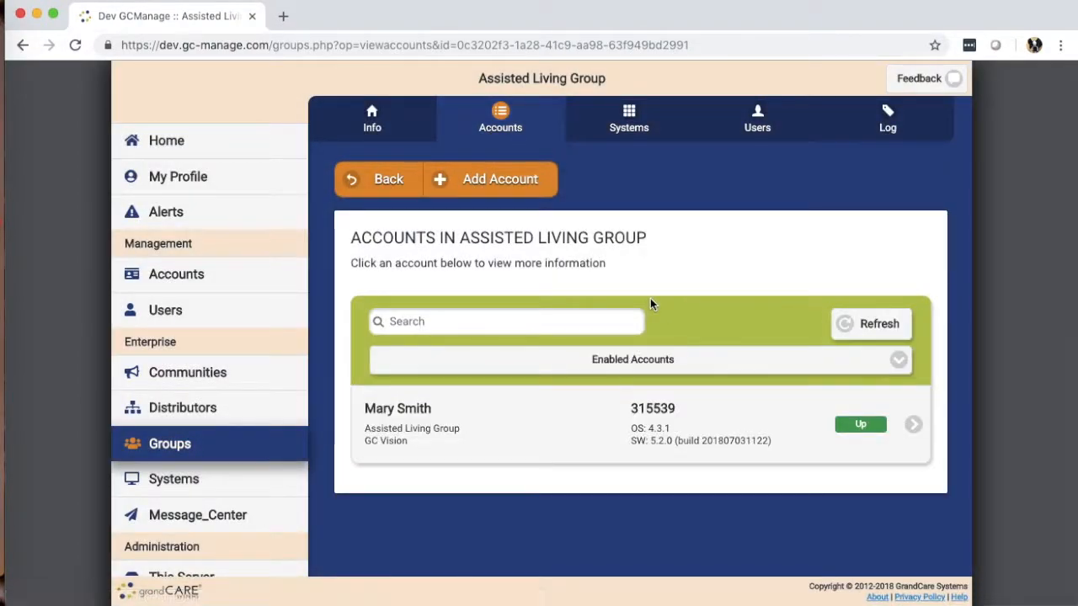
{"action": "left_click", "coordinate": [627, 127]}
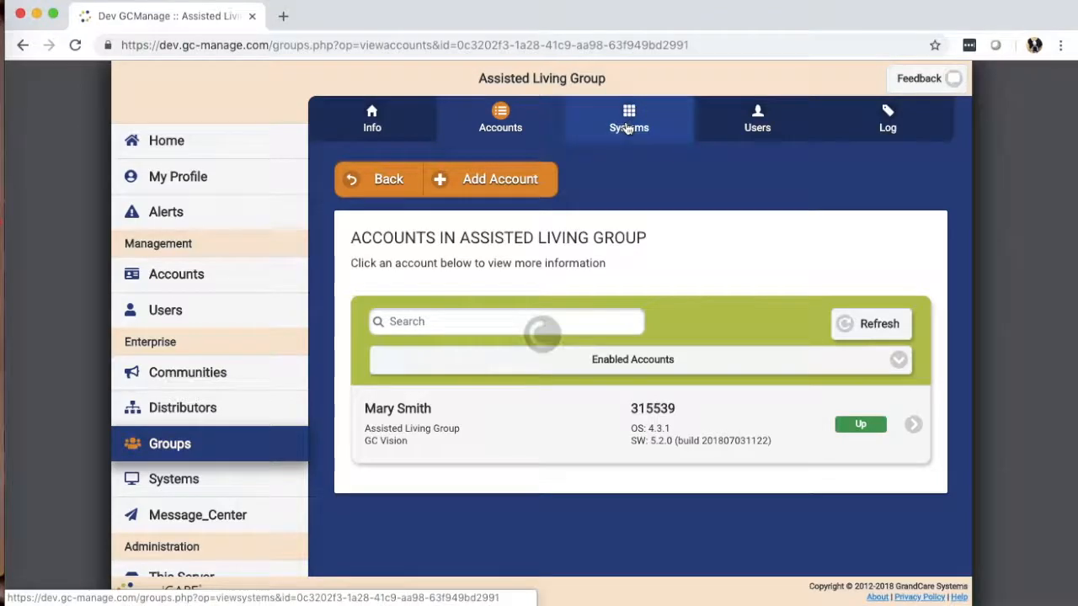